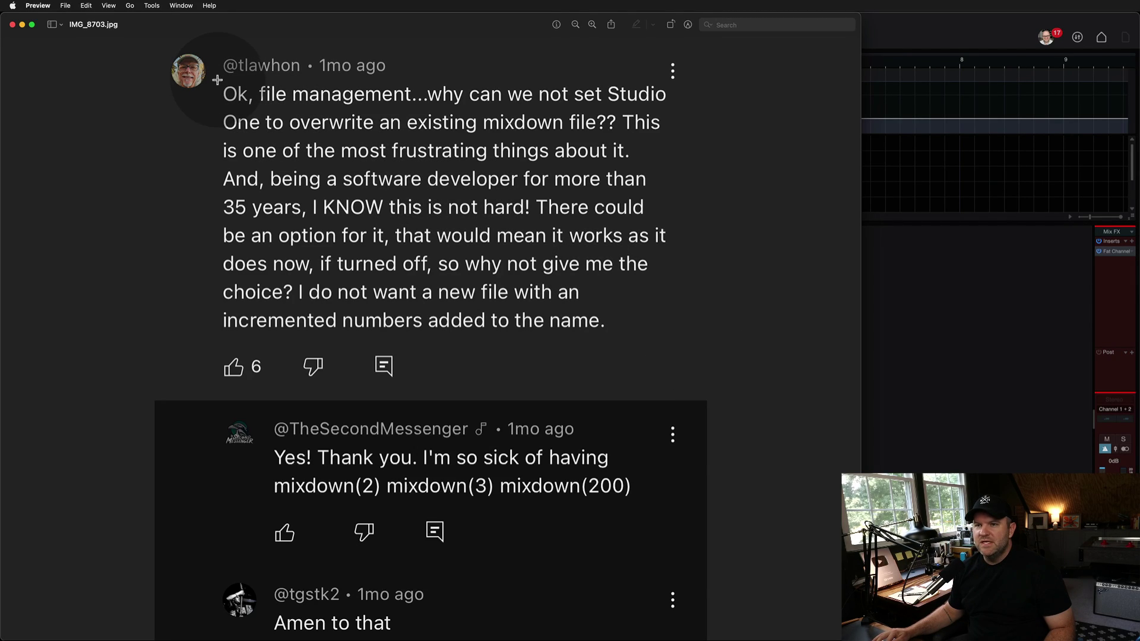
Step: Mark the whole comment in Preview, then the phrase about overwriting the mixdown
left_click_drag(612, 231, 674, 342)
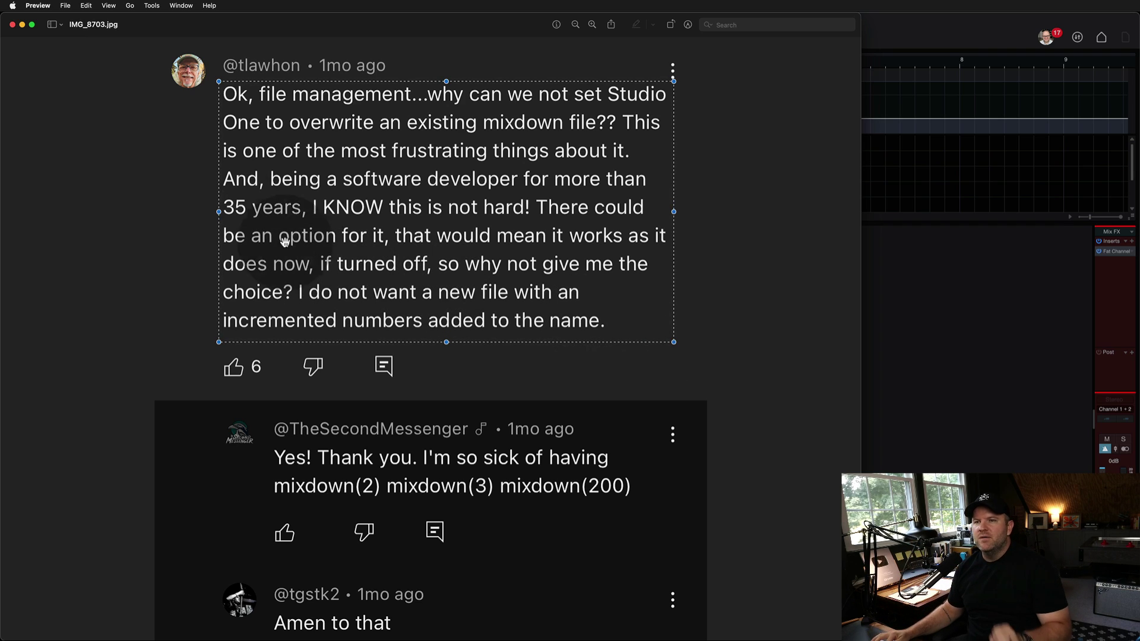
left_click(196, 183)
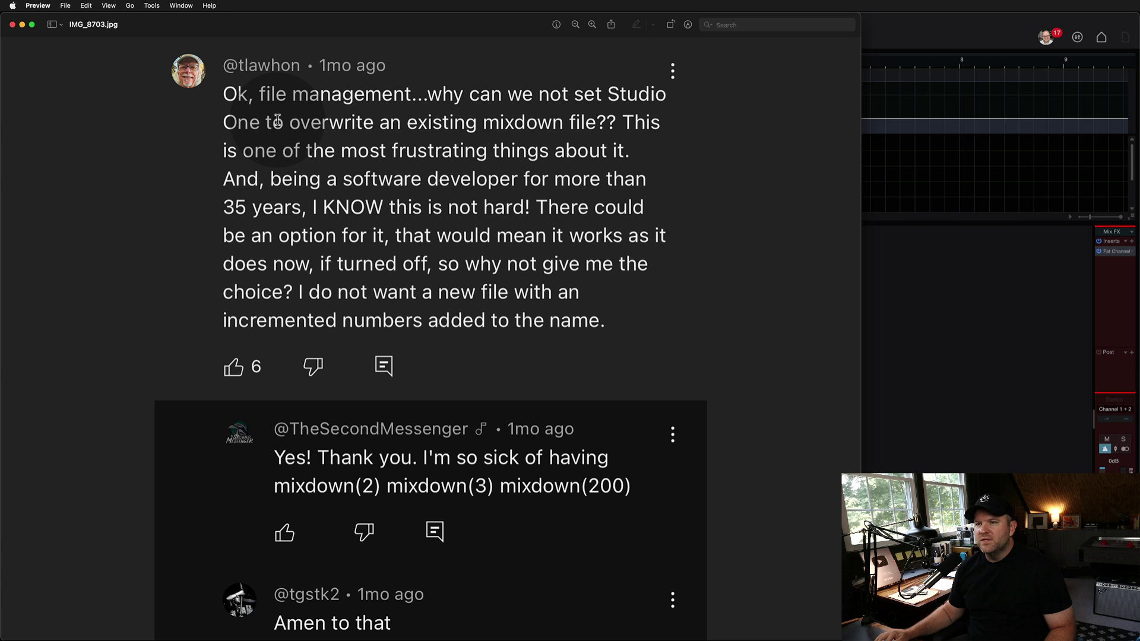
left_click_drag(276, 108, 633, 149)
left_click(445, 158)
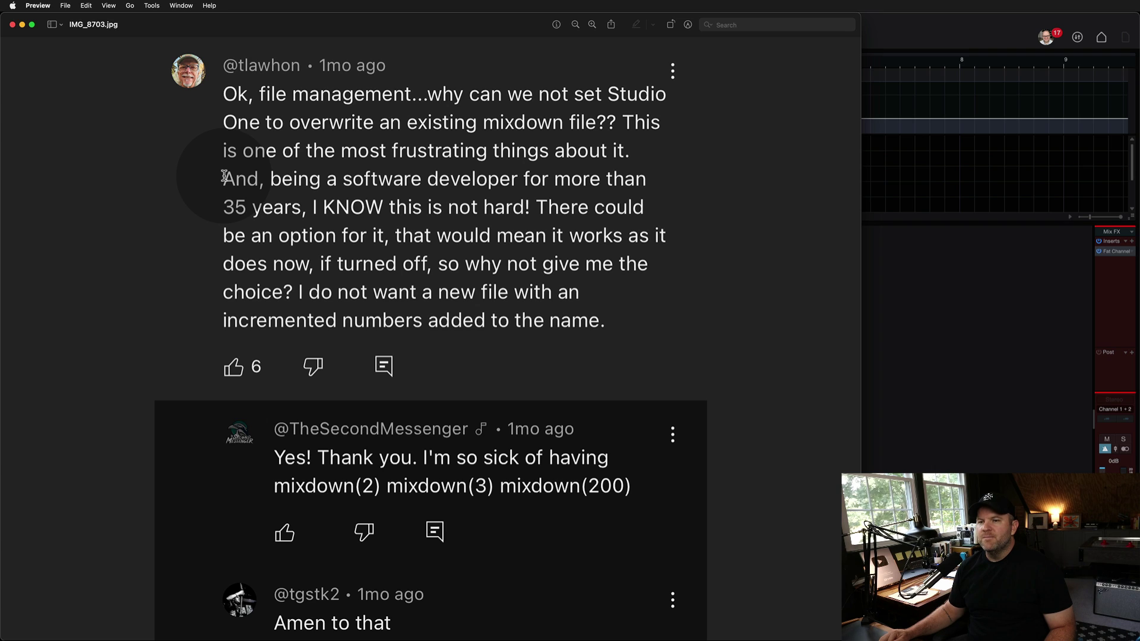
Step: Highlight the sentence about frustrating things, then bring the Studio One song to the front
left_click_drag(224, 176, 333, 151)
left_click(629, 295)
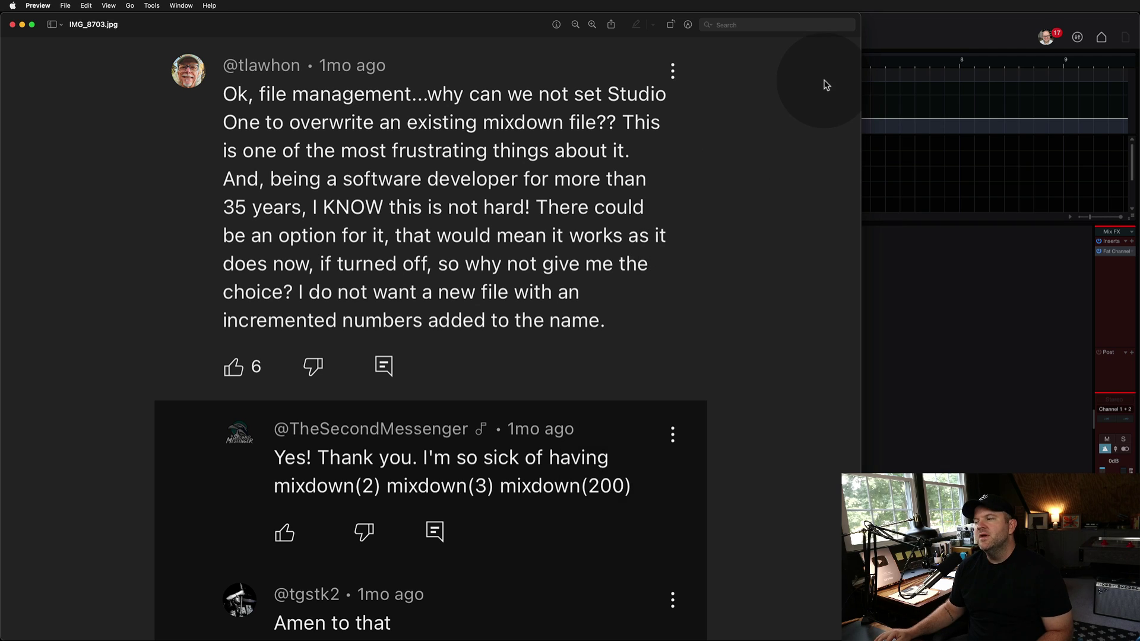
left_click(947, 23)
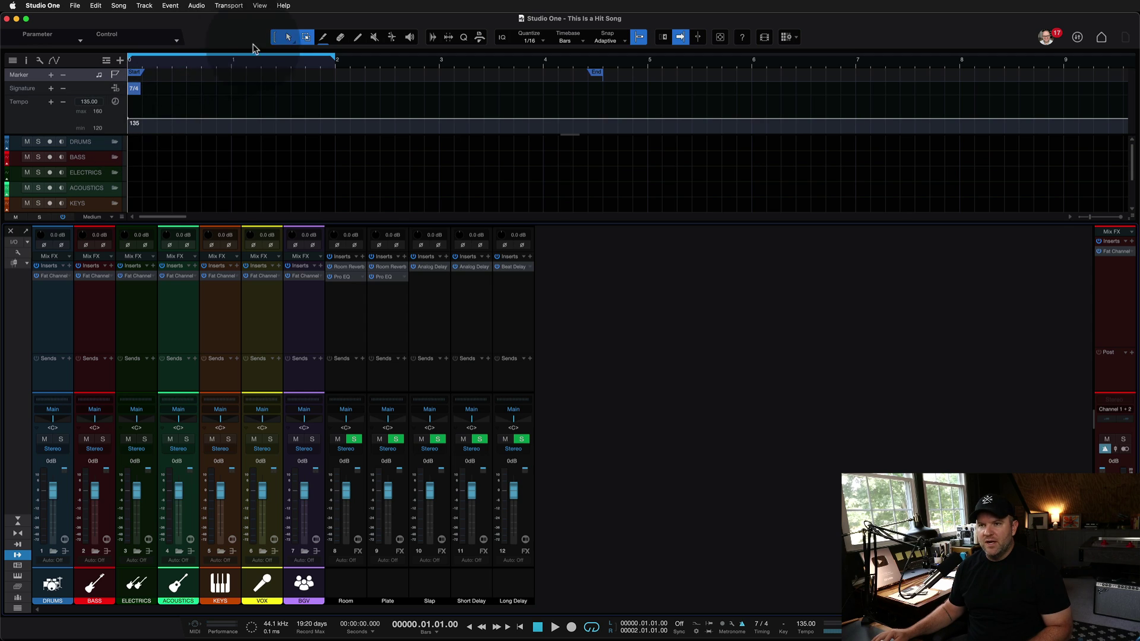
Step: Move the End marker to 3.07.04 and export a 24-bit Wave mixdown named 'This Is a Hit Song'
left_click_drag(602, 75, 537, 74)
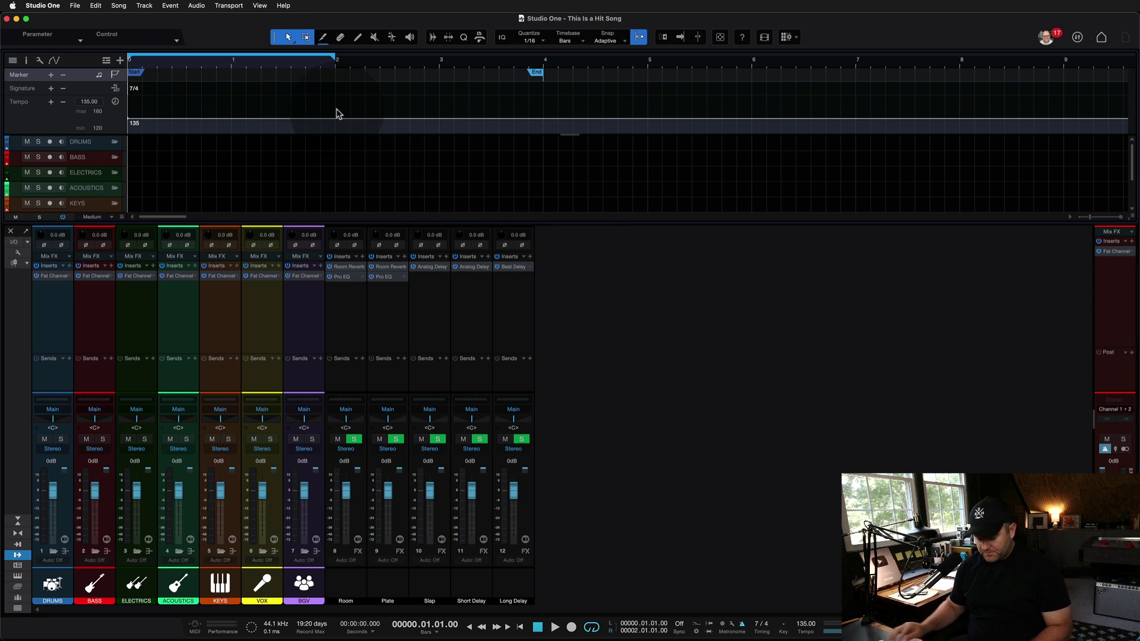
key("super+e")
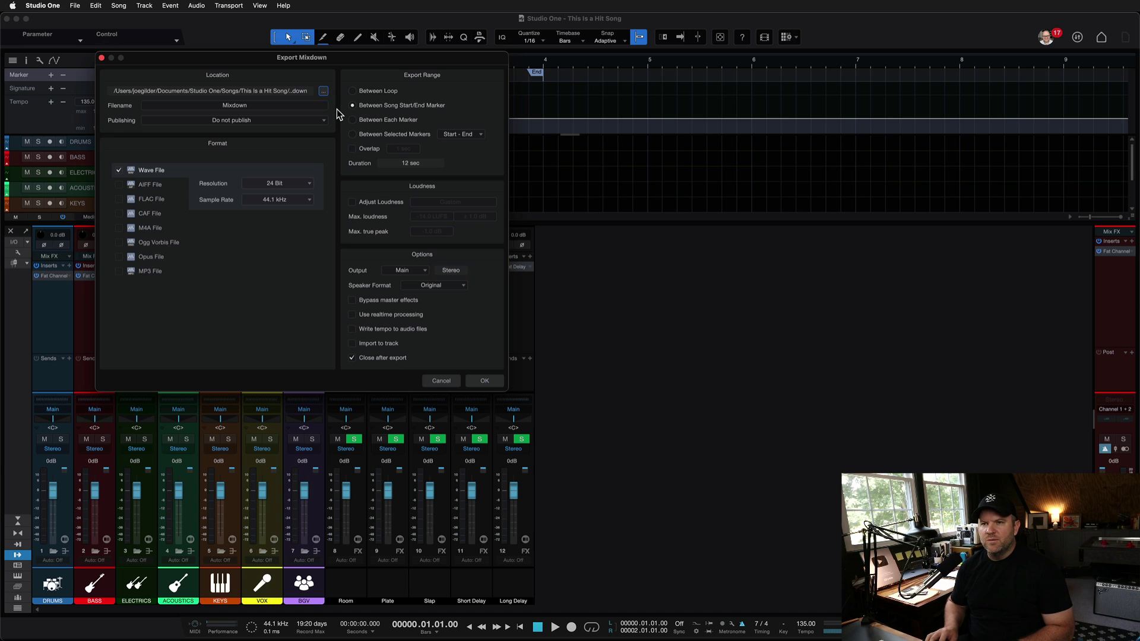
left_click(246, 108)
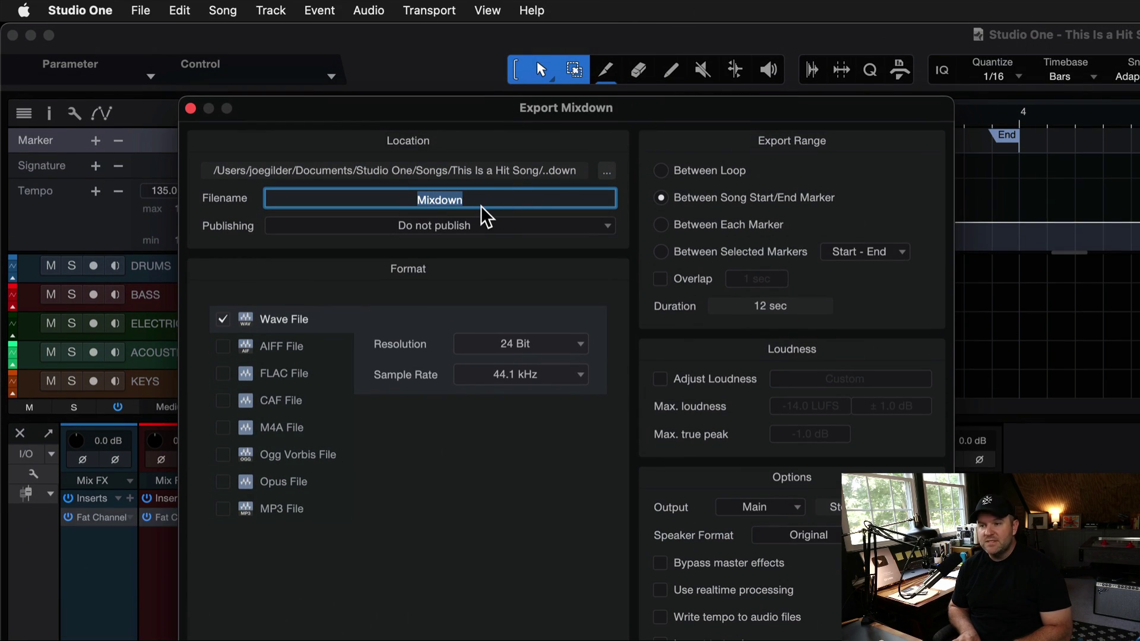
type("T")
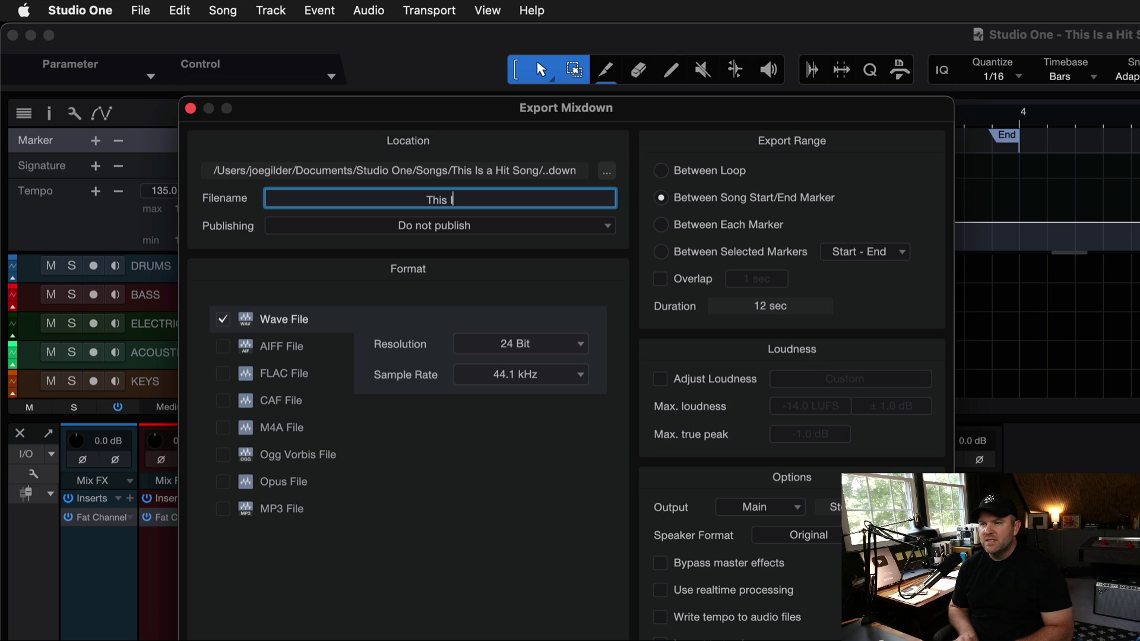
type("his Is a Hit Song")
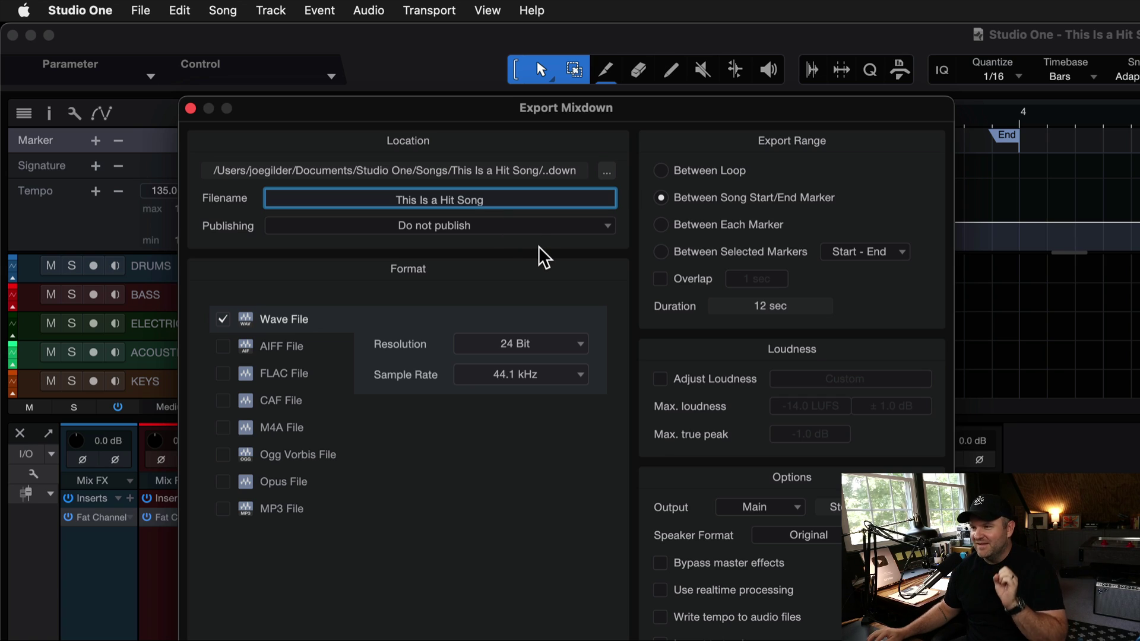
left_click(223, 509)
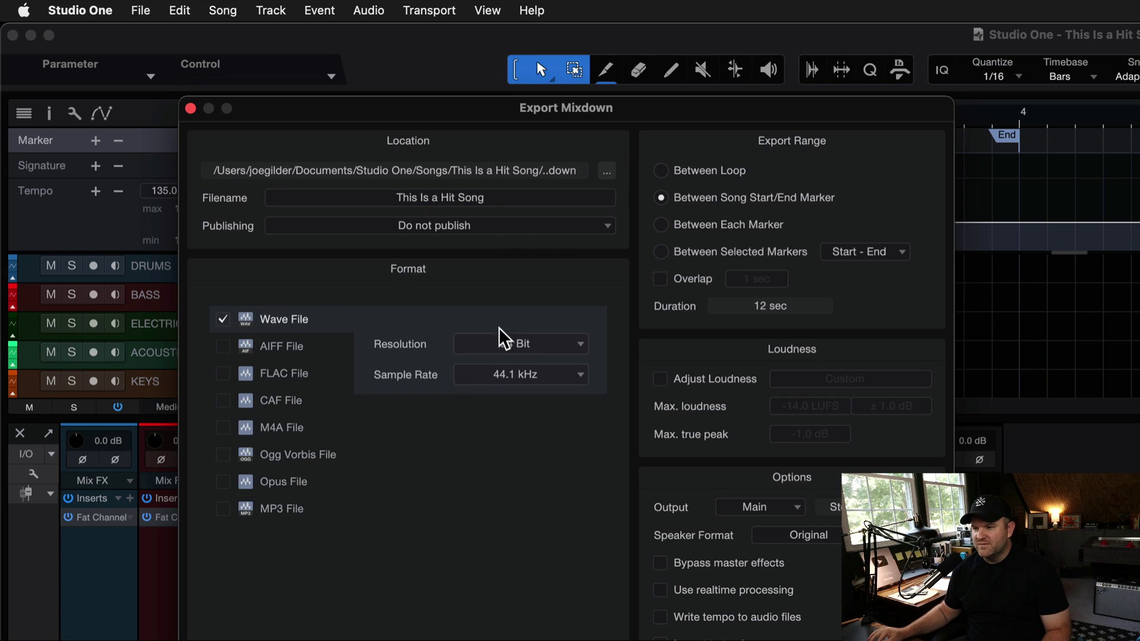
left_click(504, 340)
left_click(507, 344)
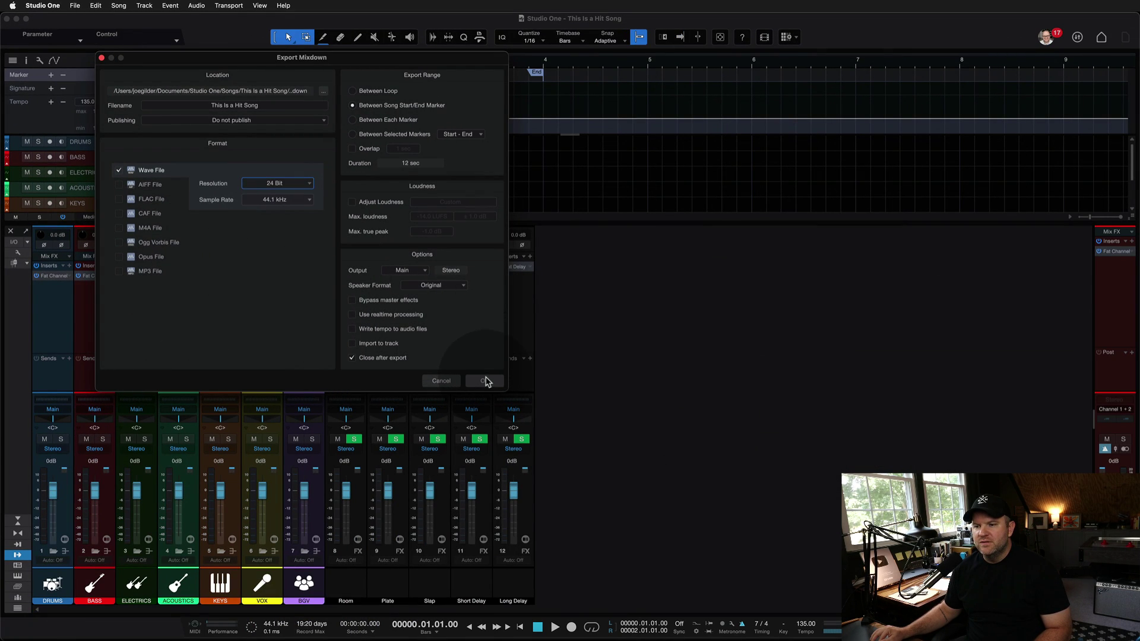
left_click(485, 382)
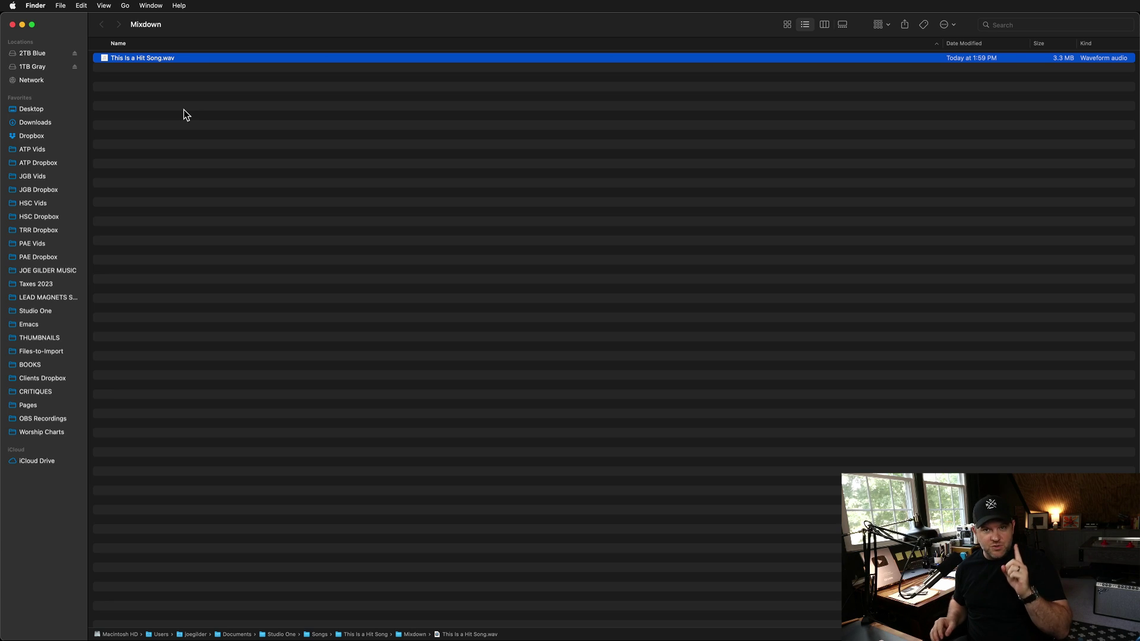
Step: Open the This Is a Hit Song folder from Songs and switch between Finder and Studio One
key("super+Up")
key("super+Up")
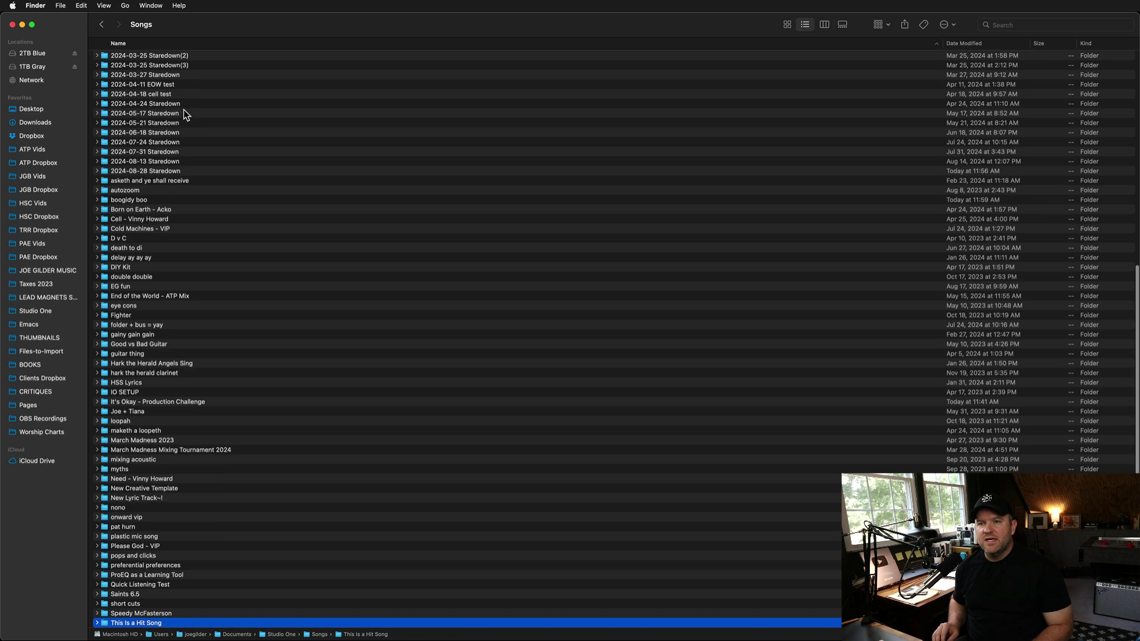
key("super+Down")
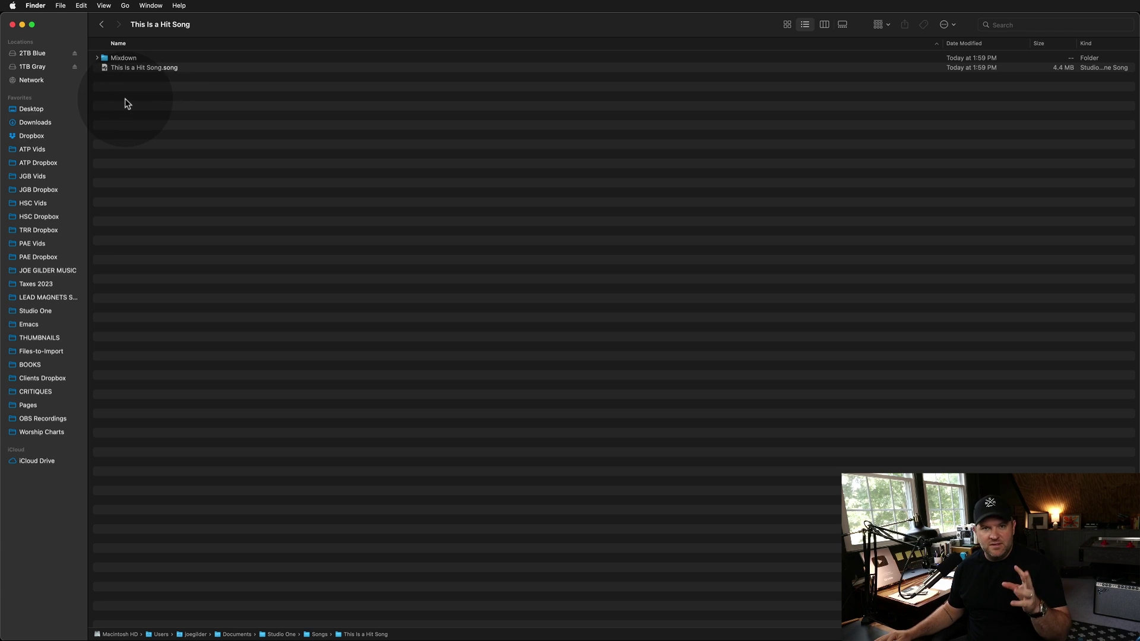
key("super+Tab")
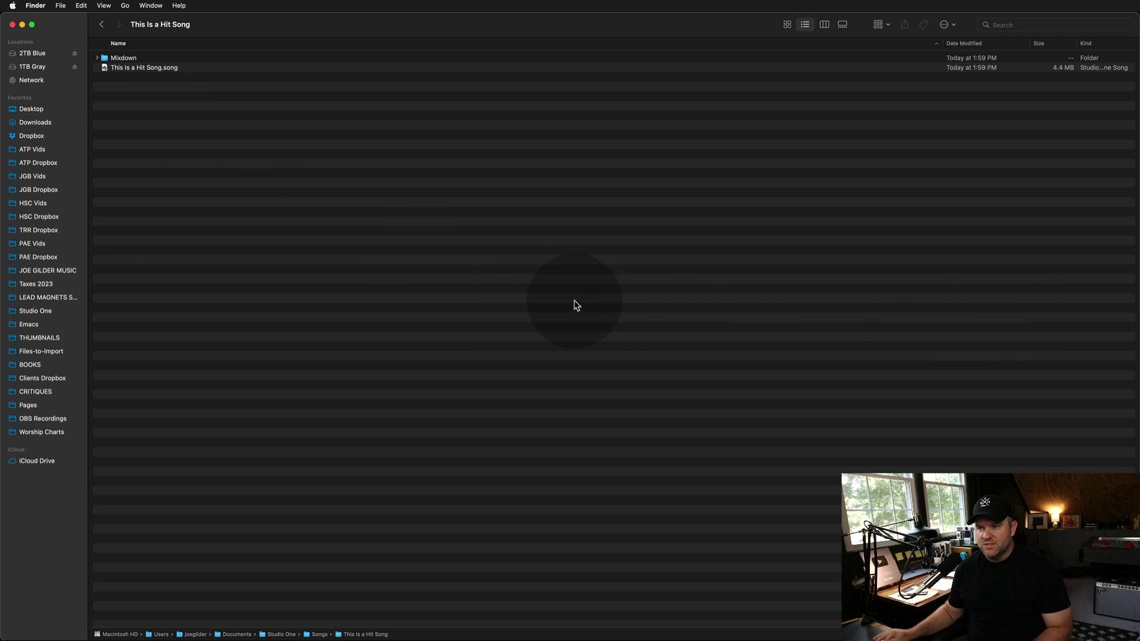
key("super+Tab")
key("super+Tab")
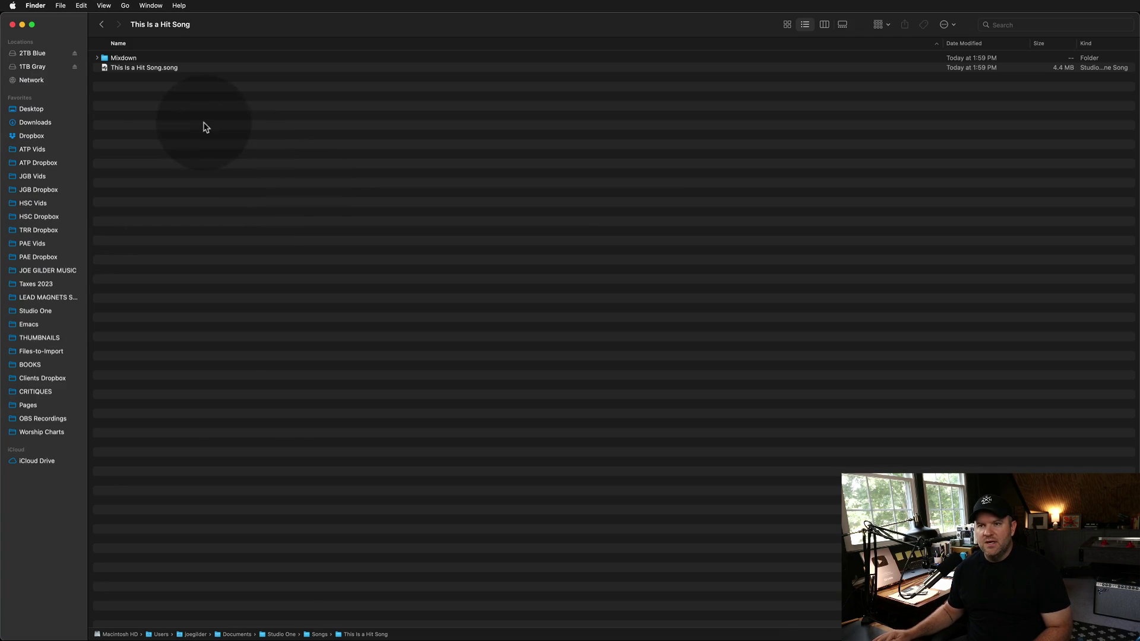
Step: Open the song's Mixdown folder and pick up the exported This Is a Hit Song.wav
left_click(121, 68)
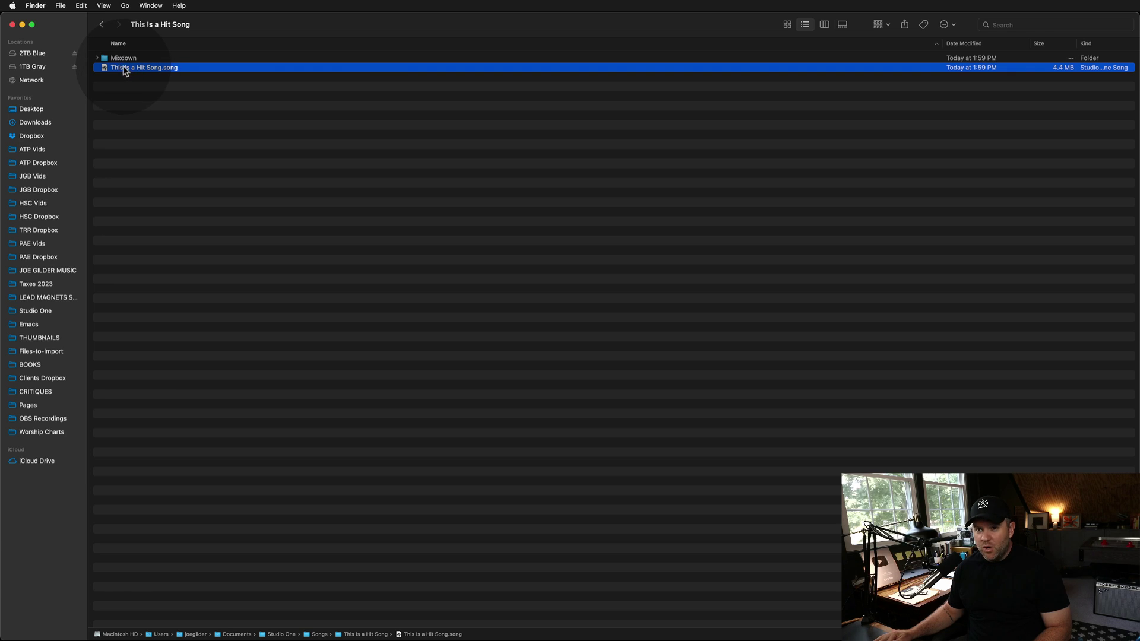
left_click(117, 59)
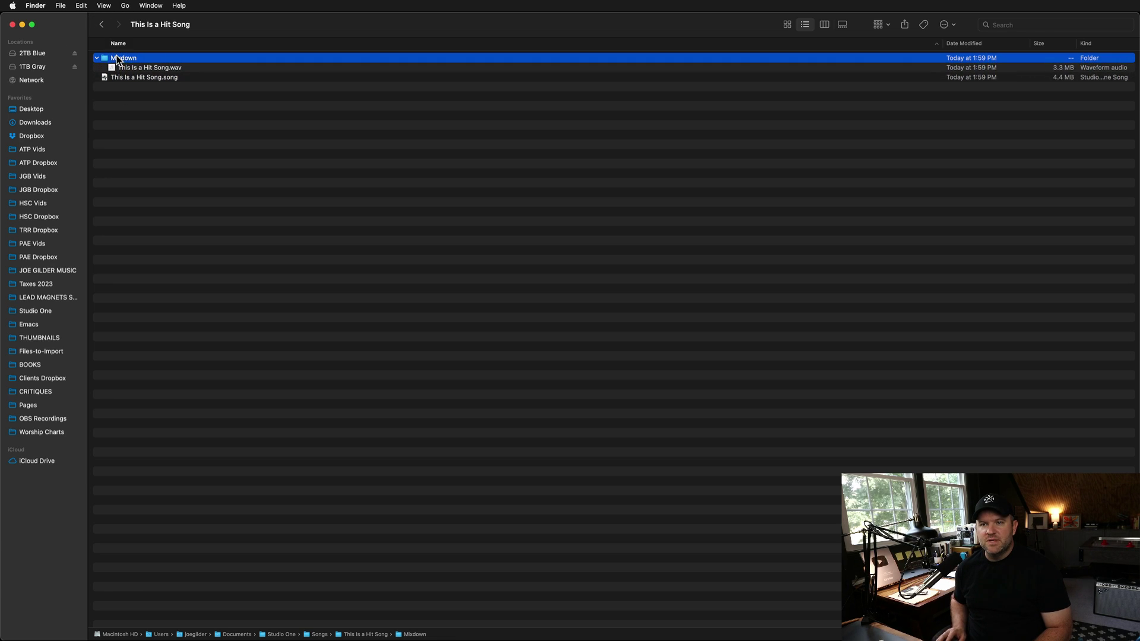
double_click(117, 59)
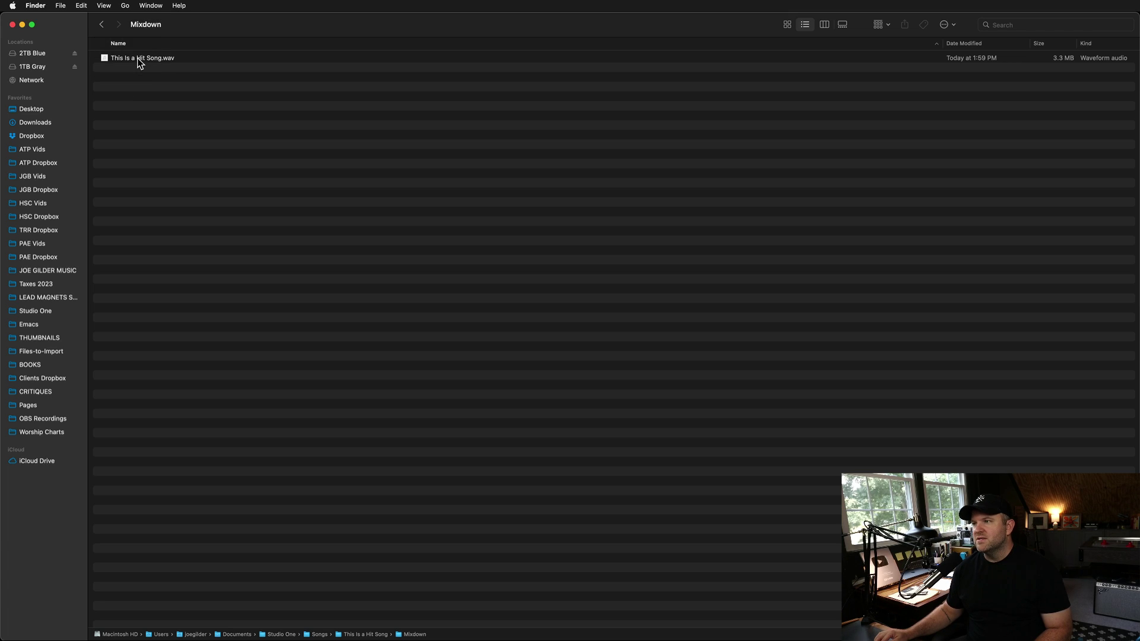
left_click_drag(137, 58, 138, 65)
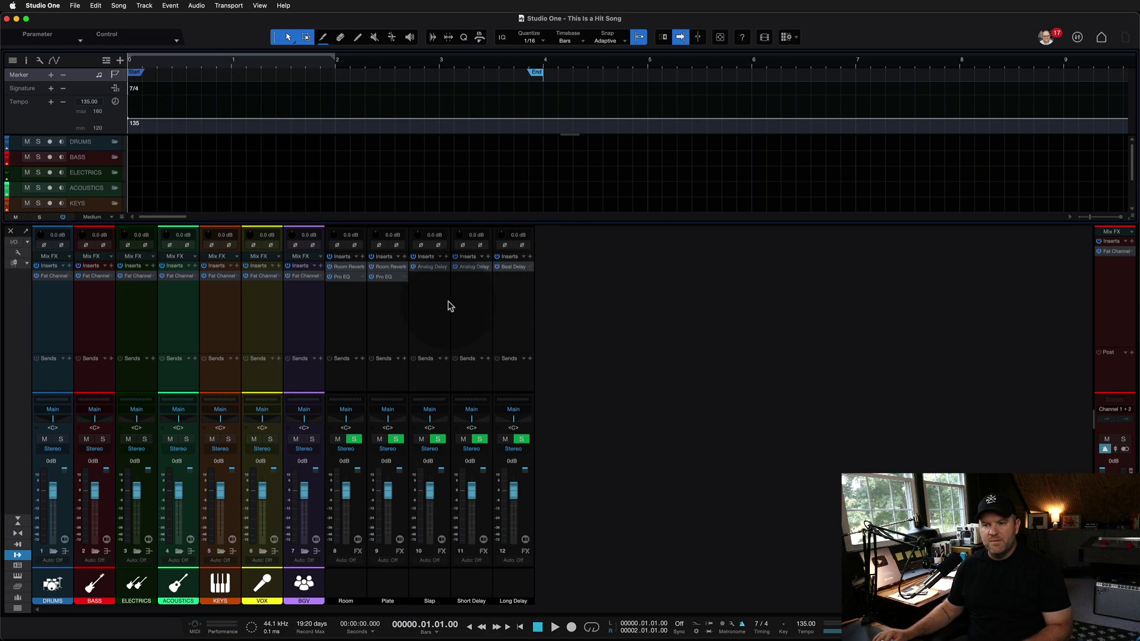
Step: Re-export the mixdown via Song > Export Mixdown, keeping the default name and 24-bit Wave
left_click(450, 306)
key("super+e")
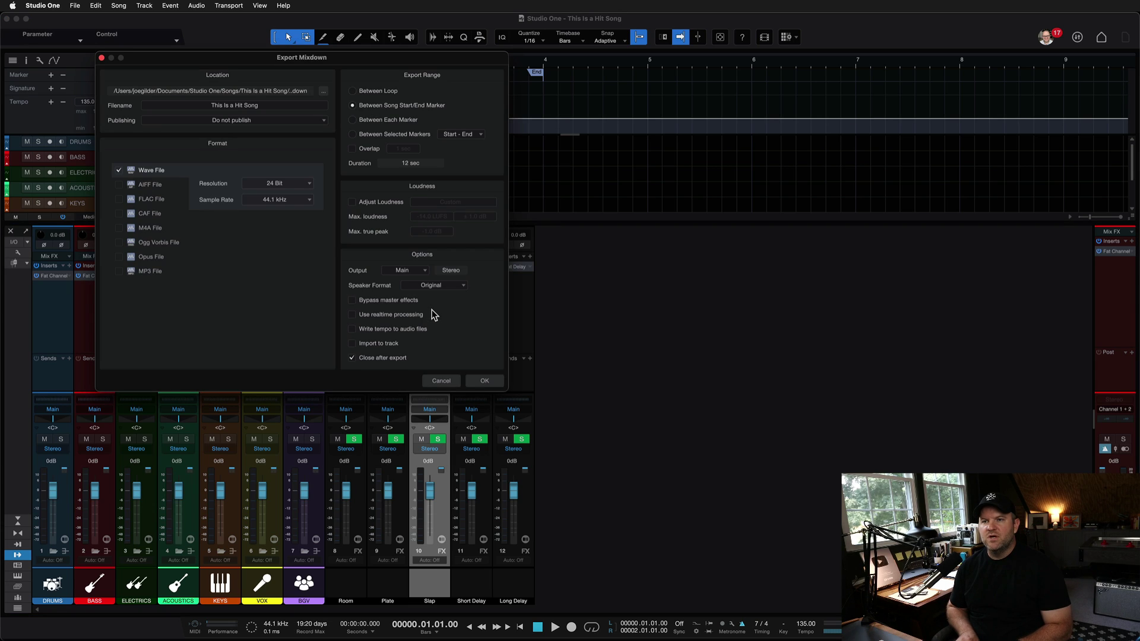
key("Escape")
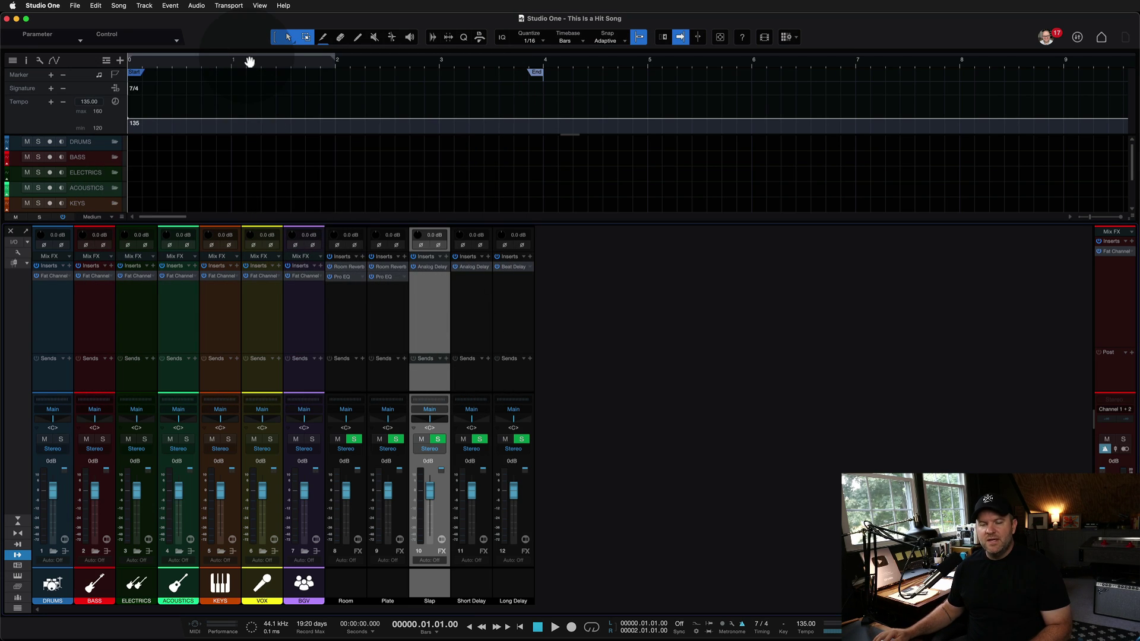
key("super+e")
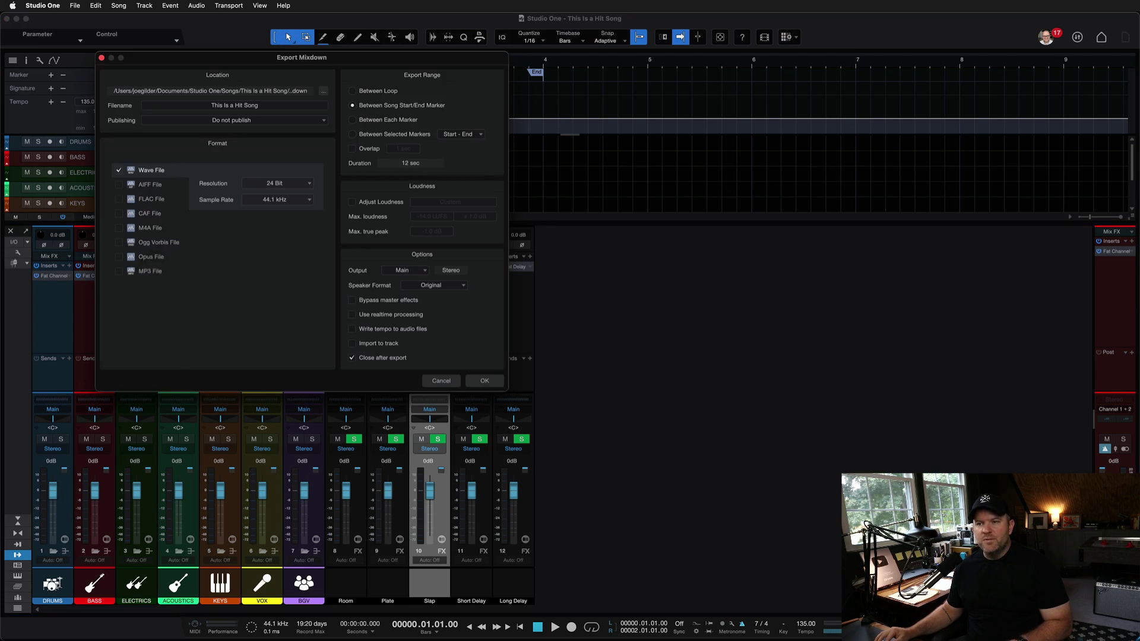
key("Escape")
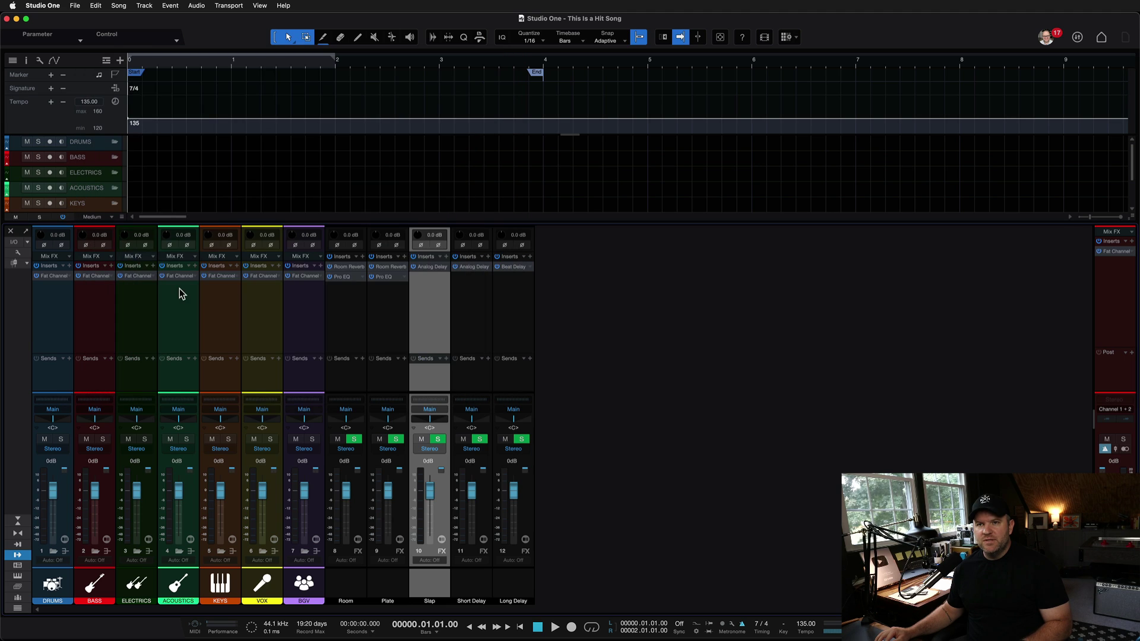
left_click(119, 5)
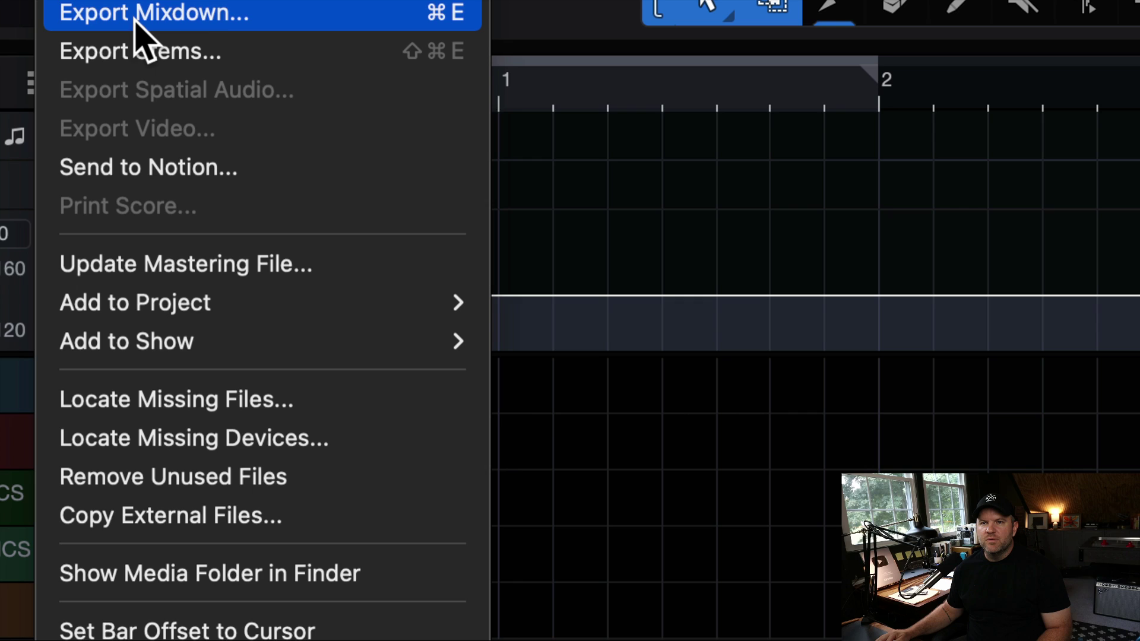
left_click(133, 42)
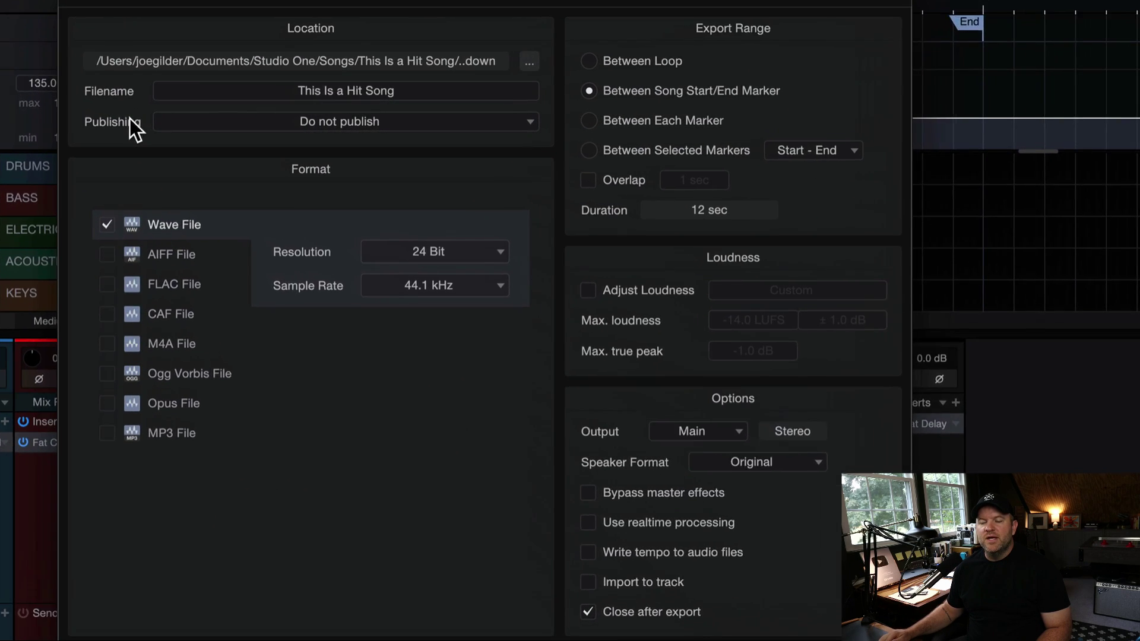
left_click(341, 89)
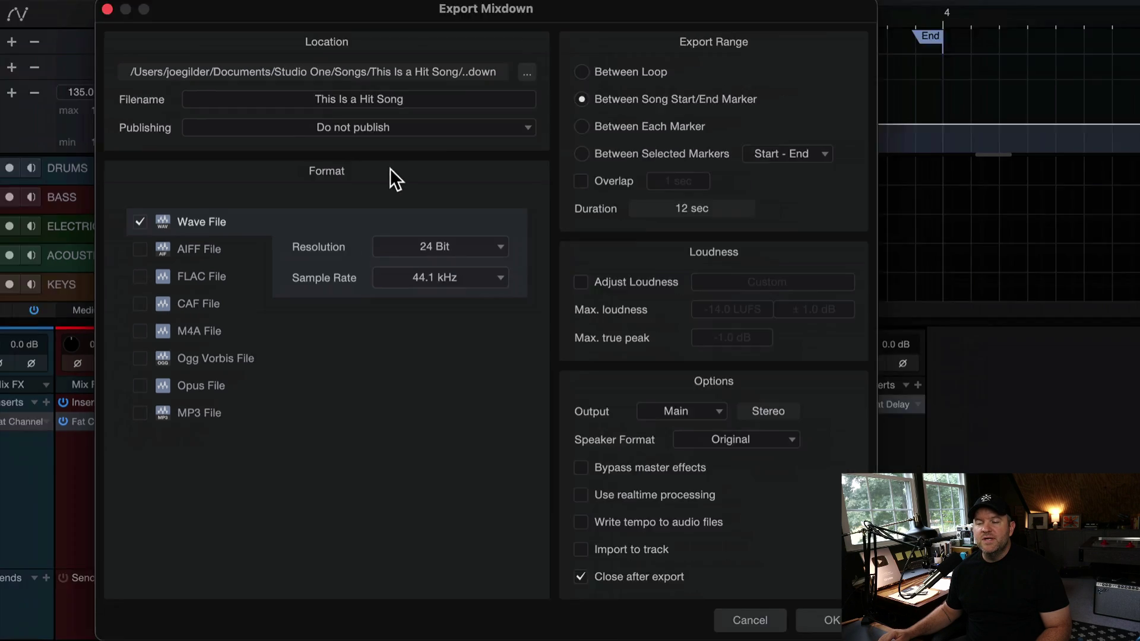
left_click(484, 378)
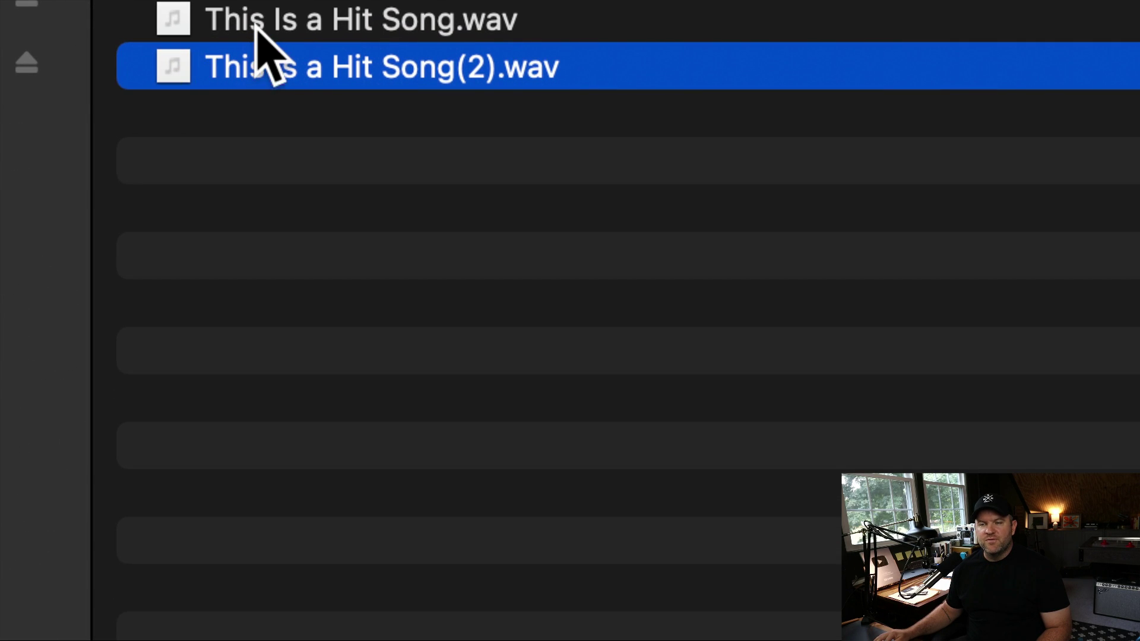
Step: Compare the numbered WAV exports, create This Is a Hit Song(3).wav, and return to Studio One
left_click(255, 23)
left_click(487, 65)
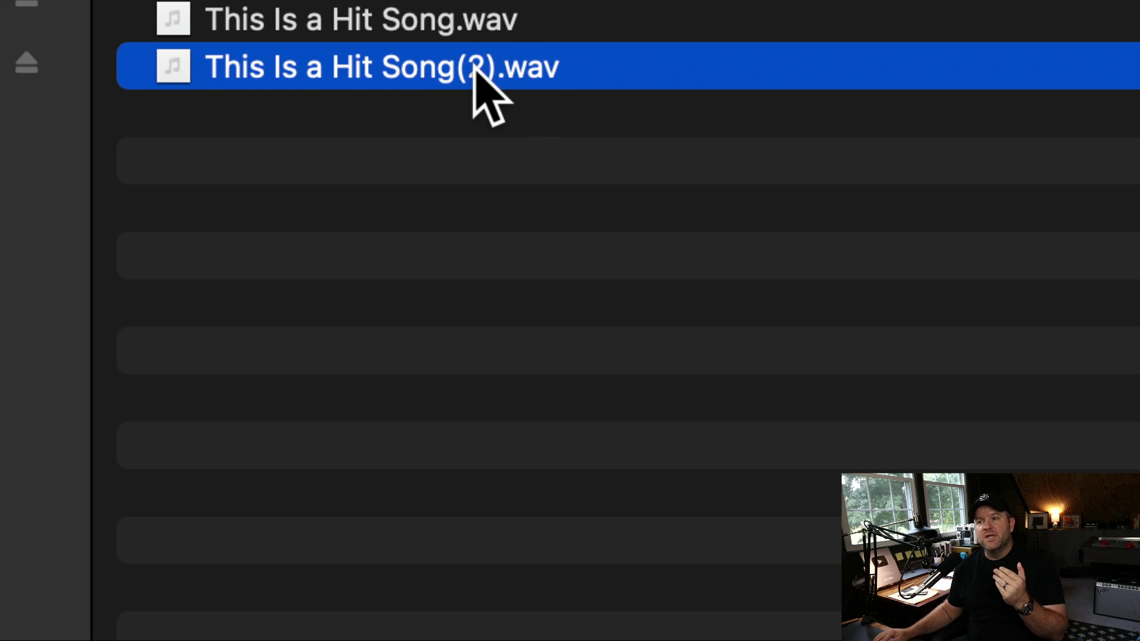
left_click(426, 33)
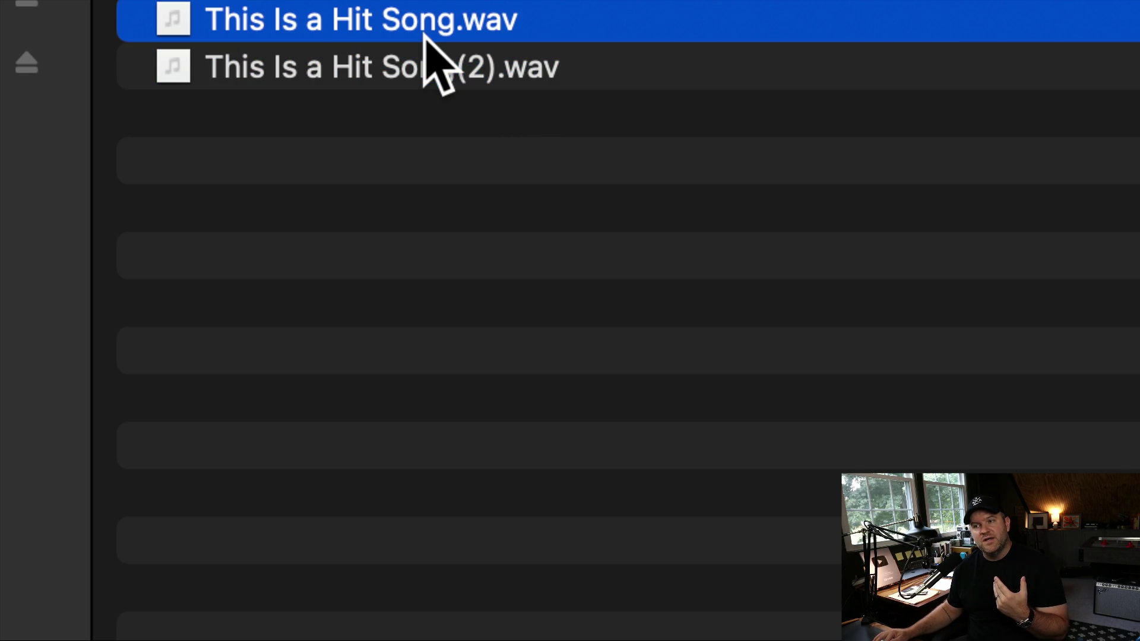
left_click(449, 66)
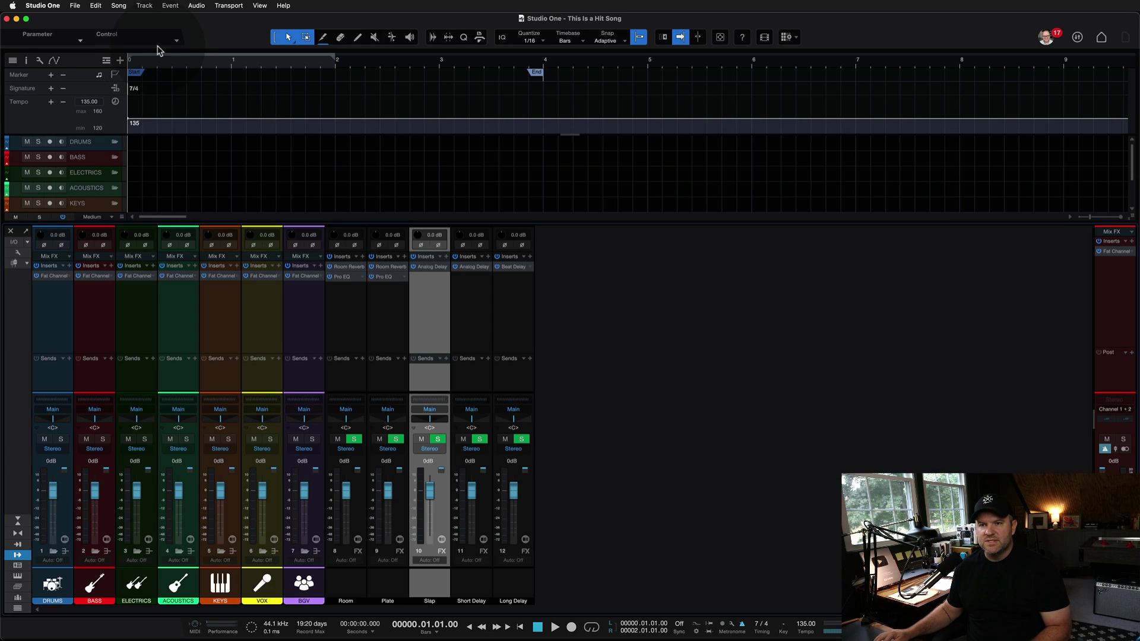
key("super+alt+e")
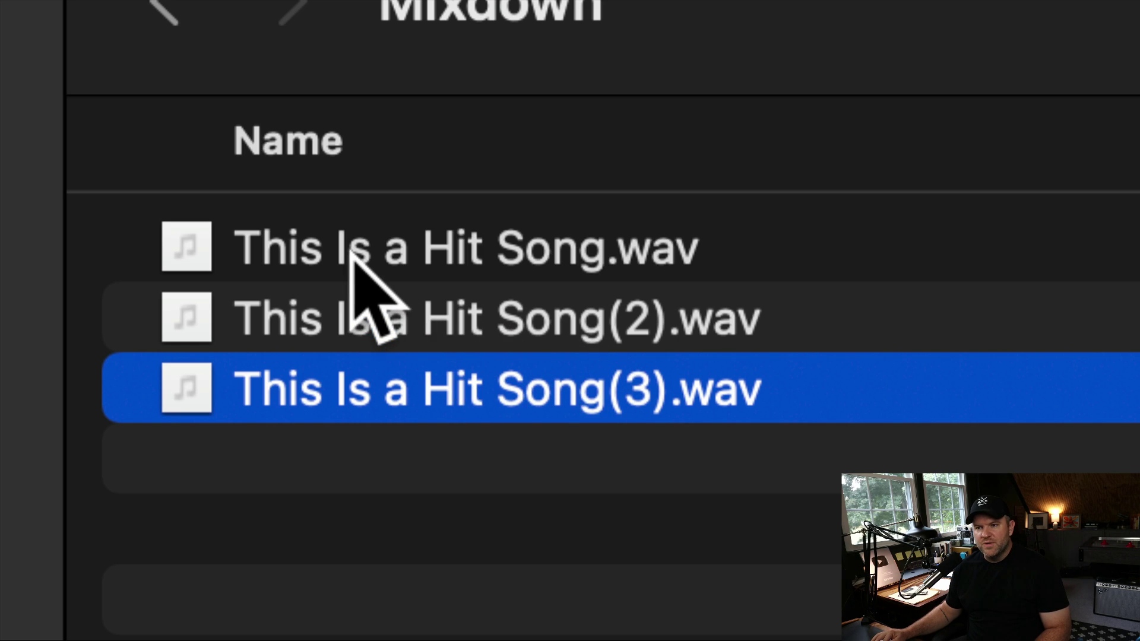
left_click(349, 248)
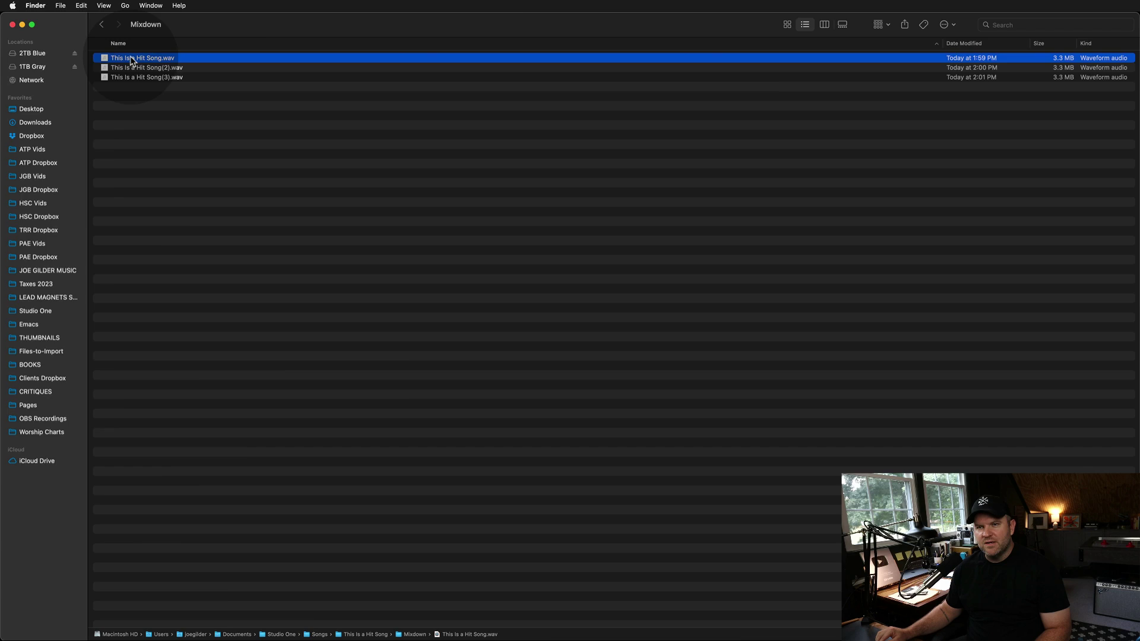
key("super+Tab")
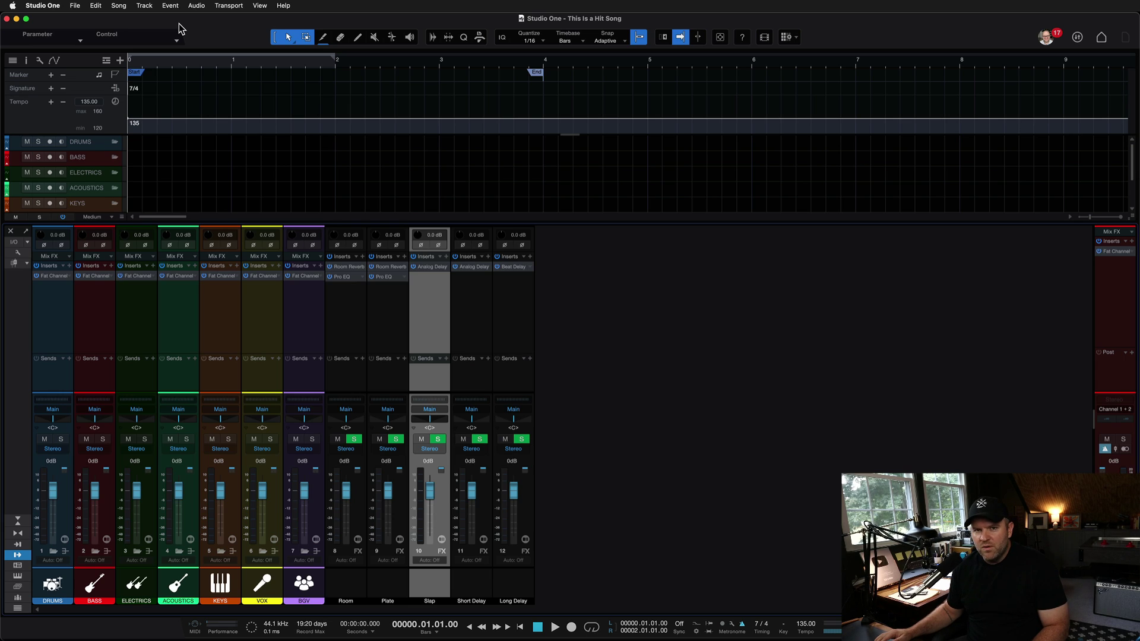
Step: Open Export Mixdown and start editing the filename, adding a dash after 'This Is a Hit Song'
left_click(370, 276)
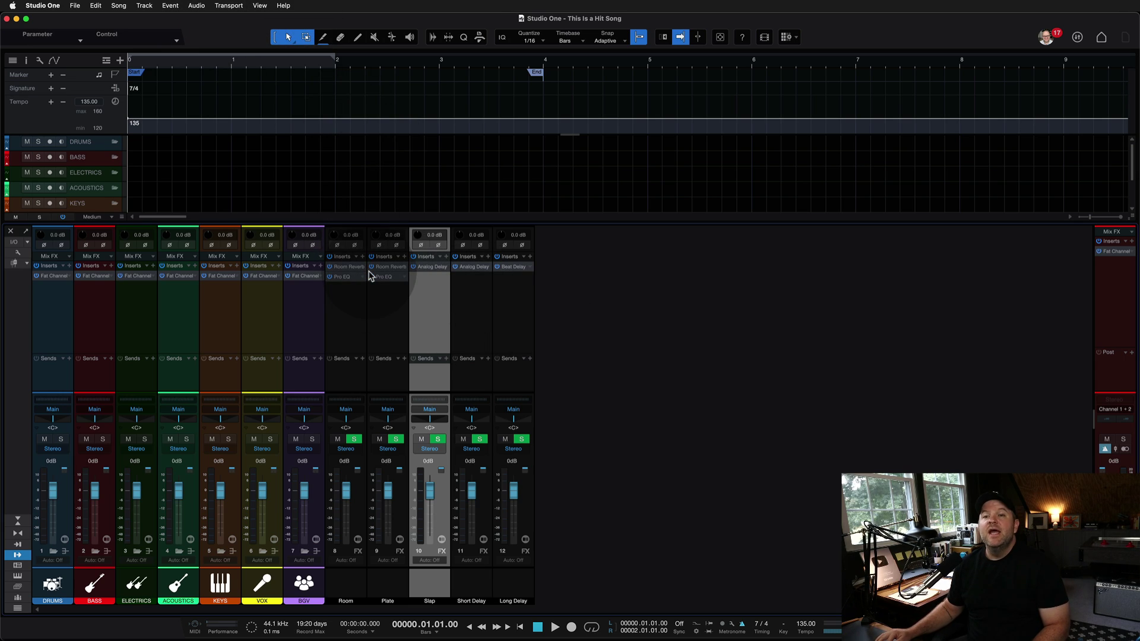
left_click(295, 319)
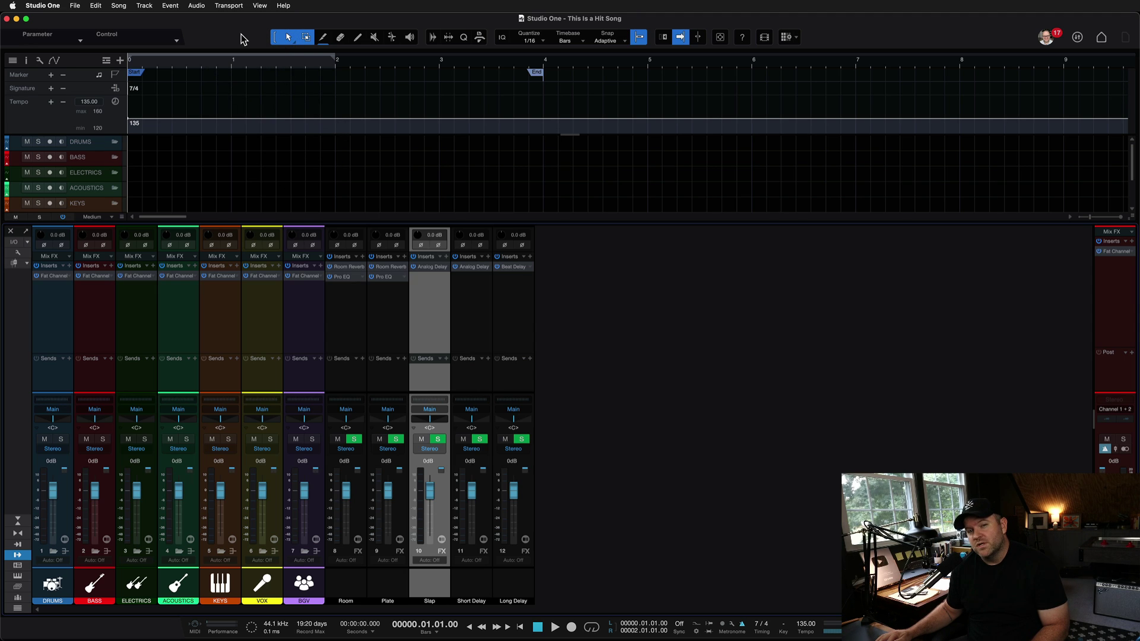
key("super+e")
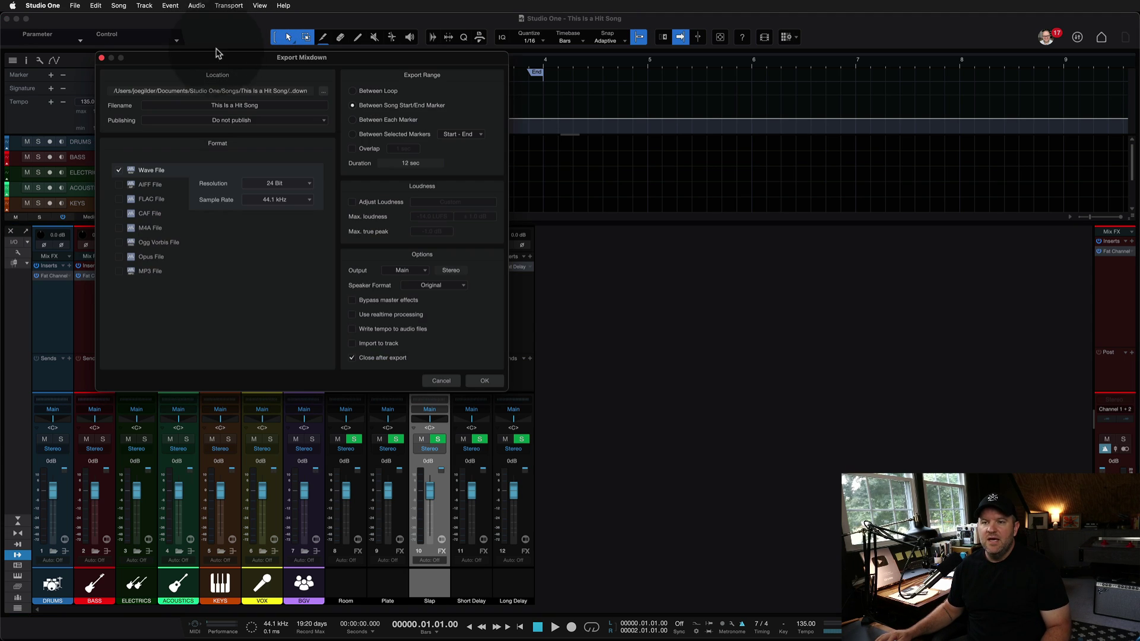
left_click(212, 105)
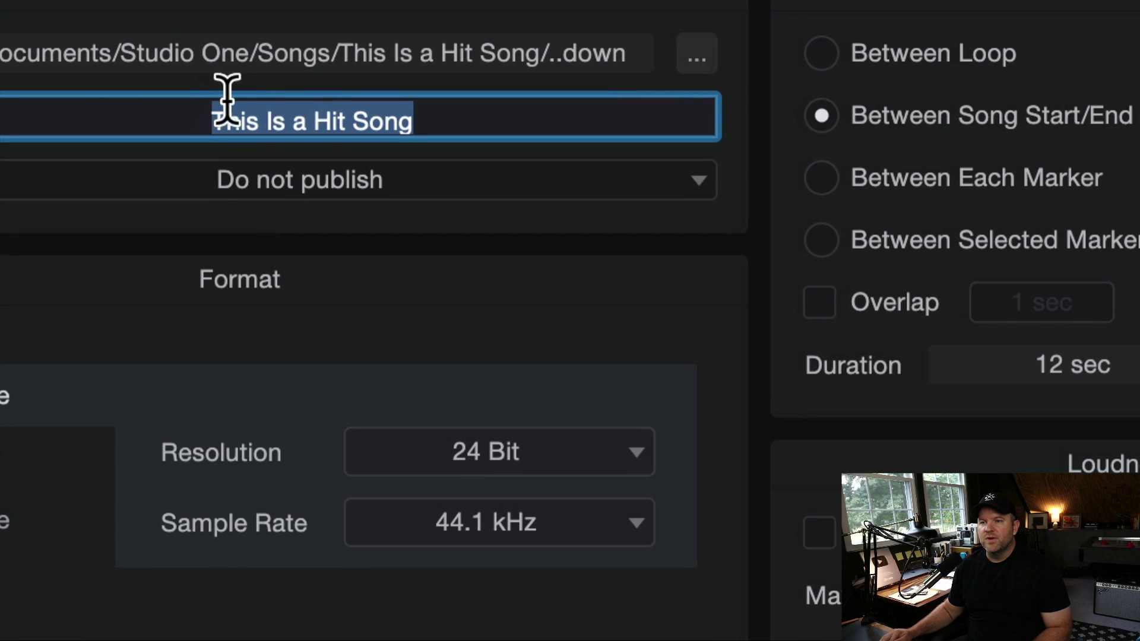
left_click(425, 125)
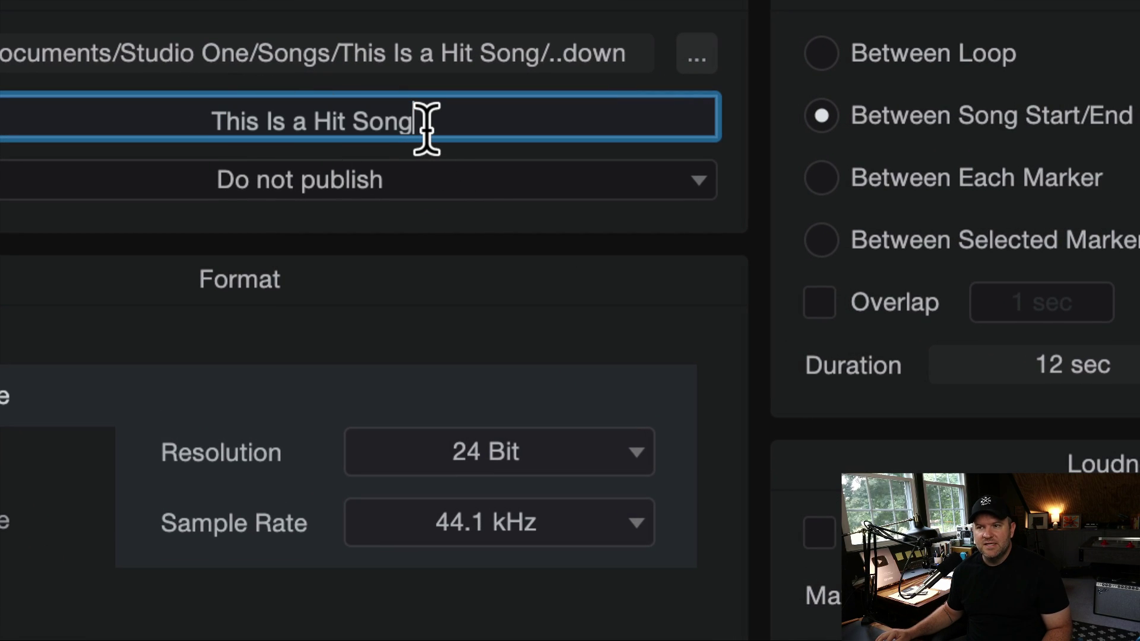
type("-")
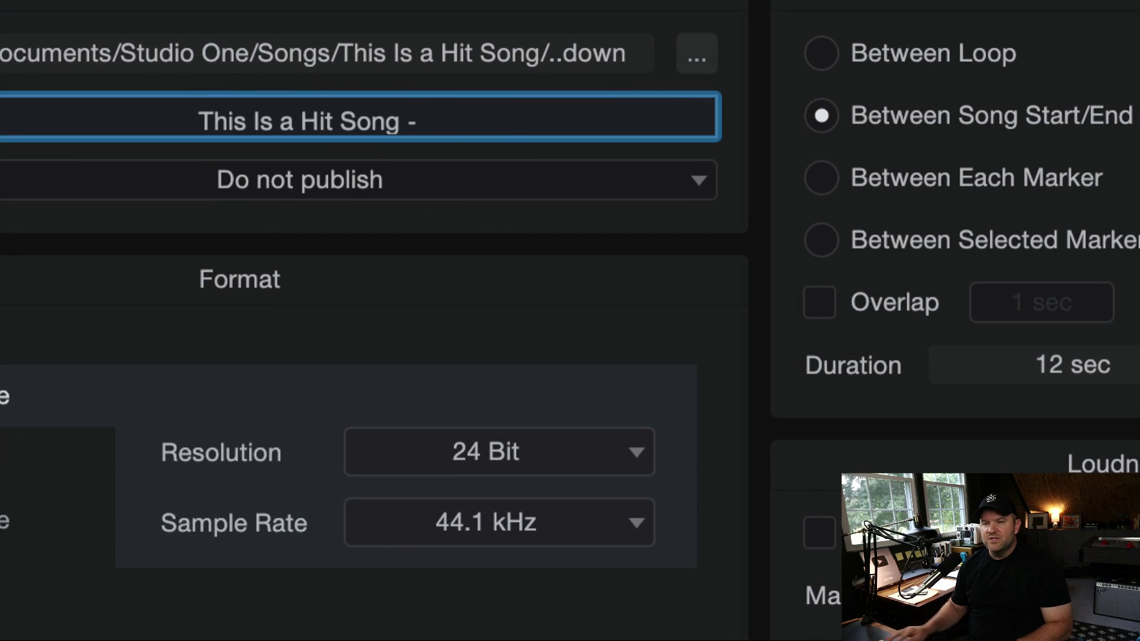
left_click(201, 121)
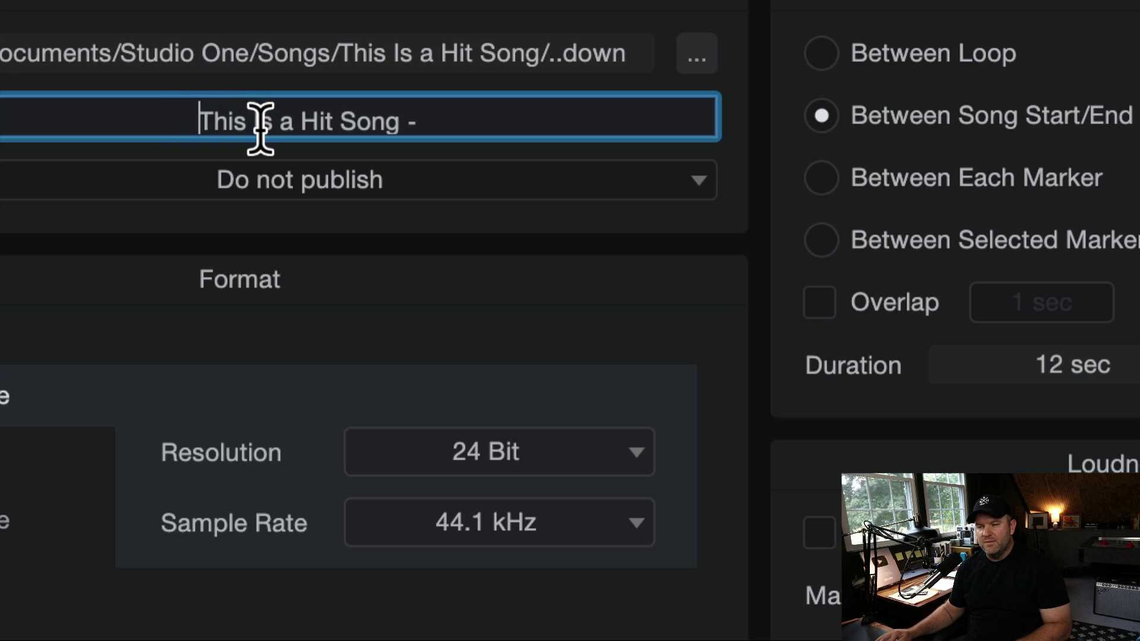
Step: Finish the filename as 'This Is a Hit Song - 2024-08-28', removing stray dashes and spaces
left_click(437, 125)
key("BackSpace")
key("BackSpace")
key("BackSpace")
key("Home")
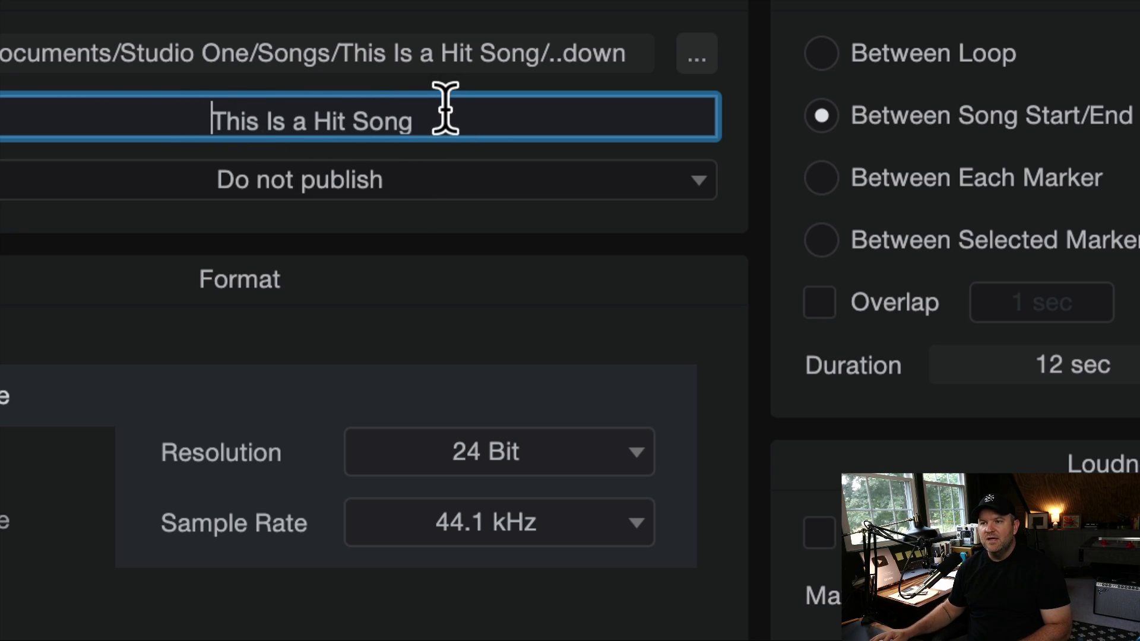
left_click(446, 109)
type("- 2024-08-28")
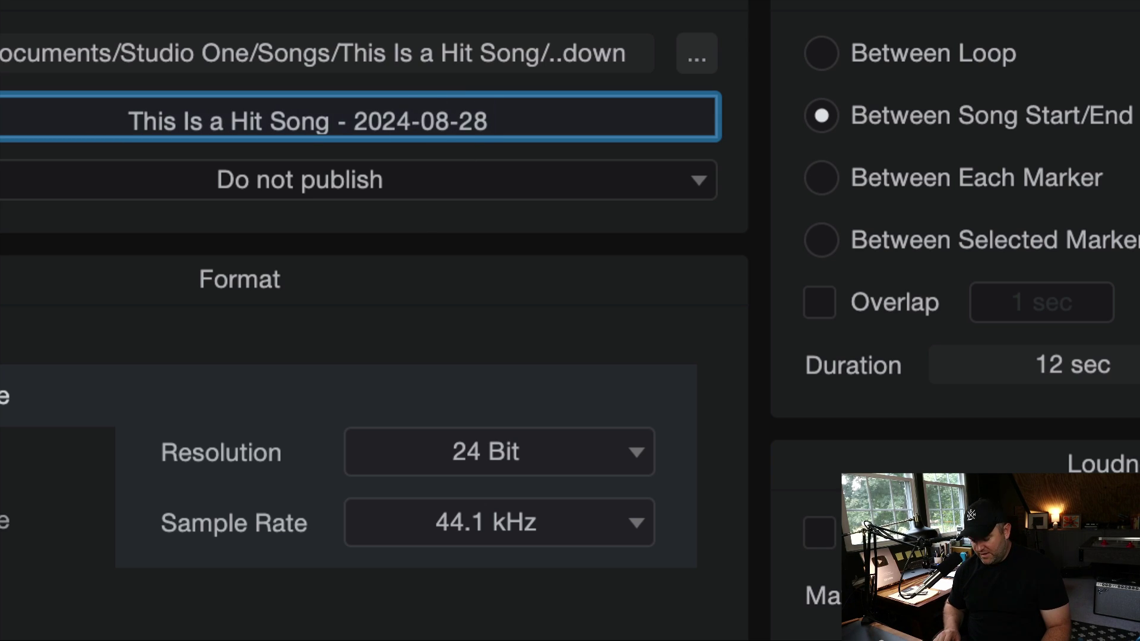
key("BackSpace")
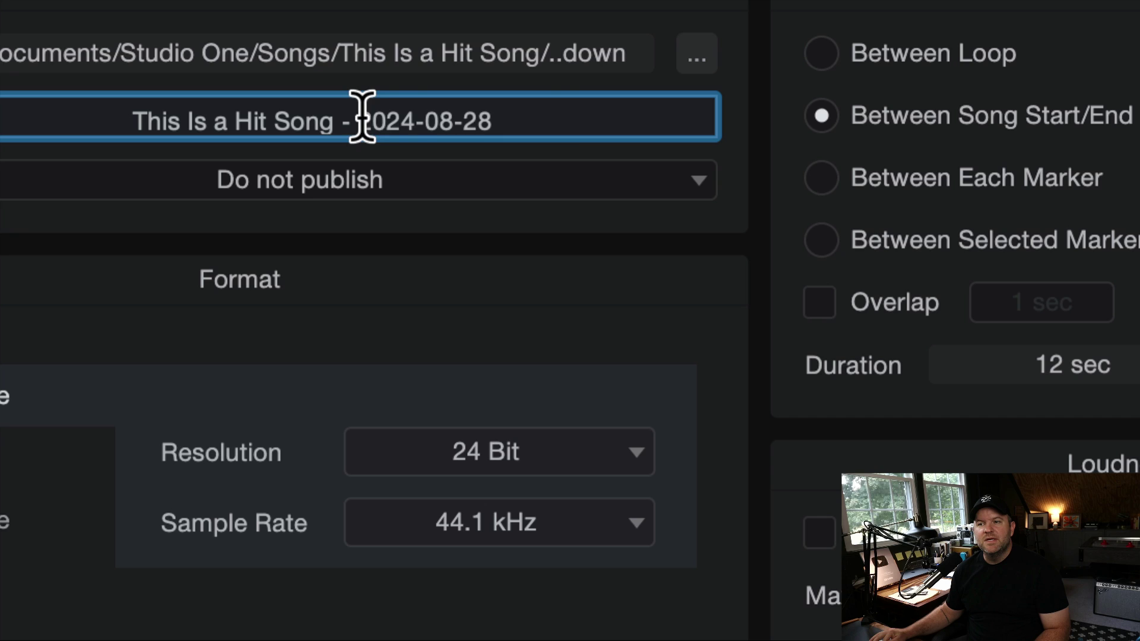
left_click_drag(363, 117, 570, 112)
key("Right")
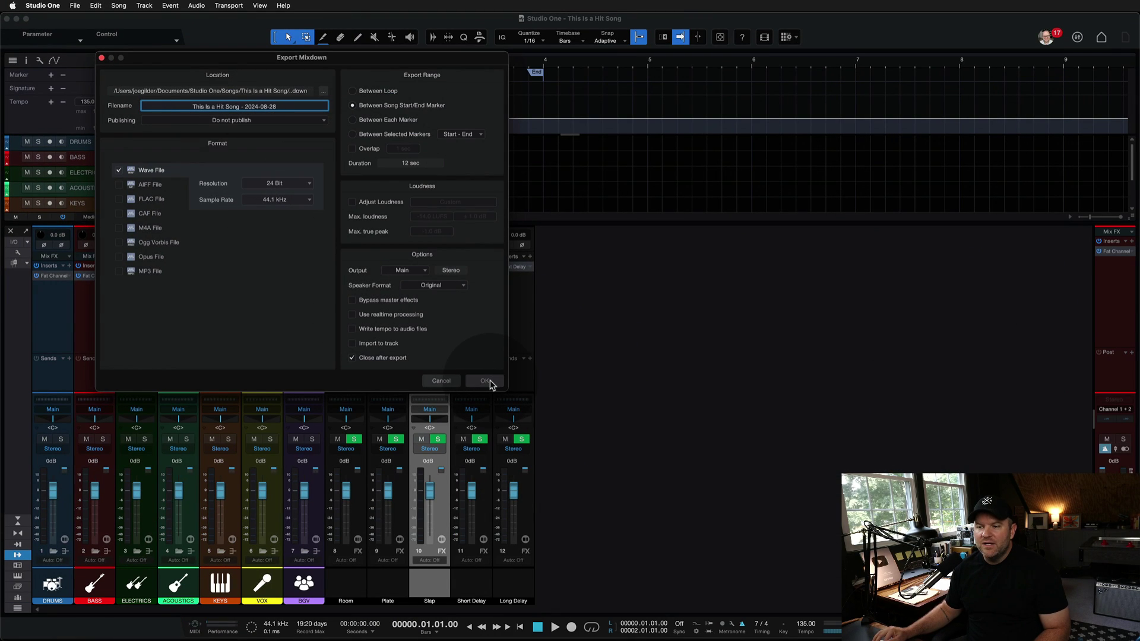
Step: Export the mixdown under the date-stamped name 'This Is a Hit Song - 2024-08-28'
left_click(491, 383)
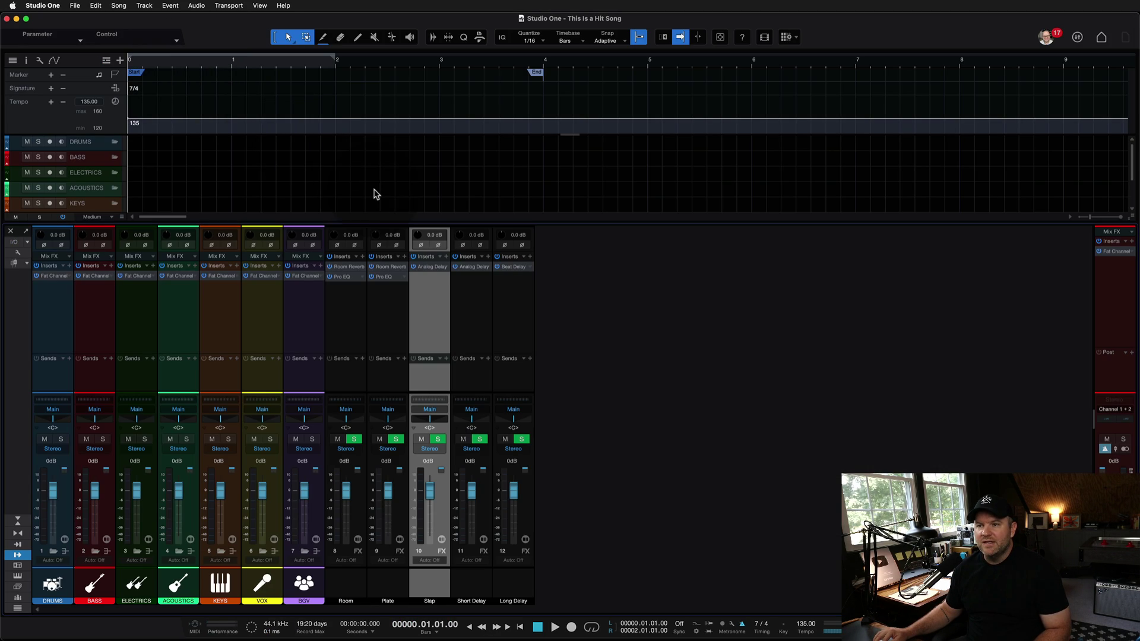
Step: Change the export filename's date from 2024-08-28 to 2024-09-07
key("super+e")
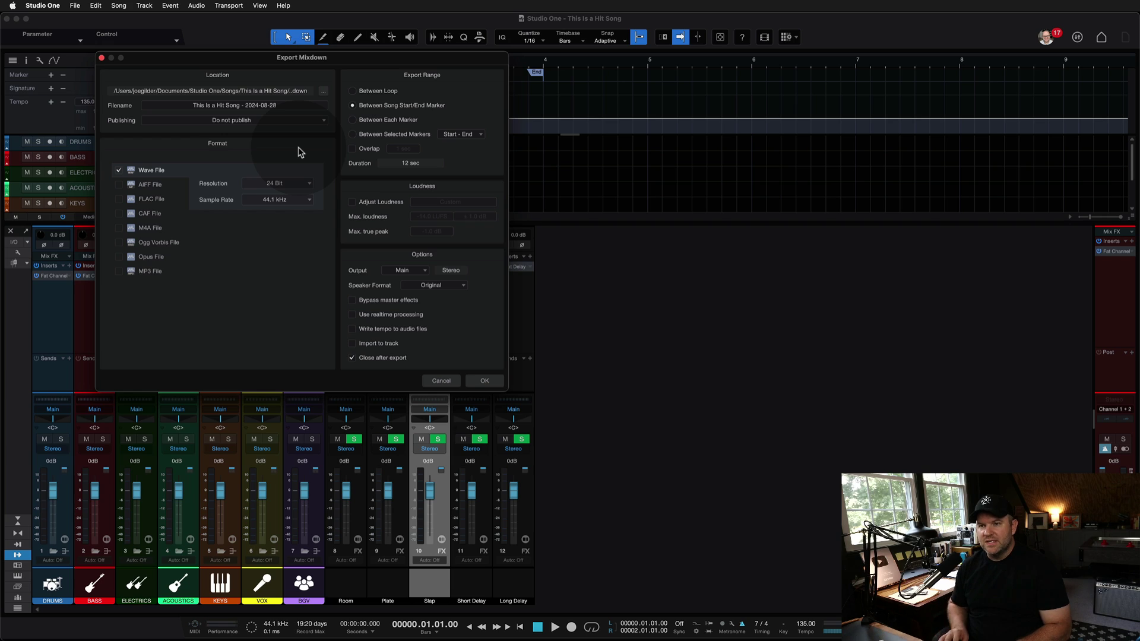
left_click(250, 106)
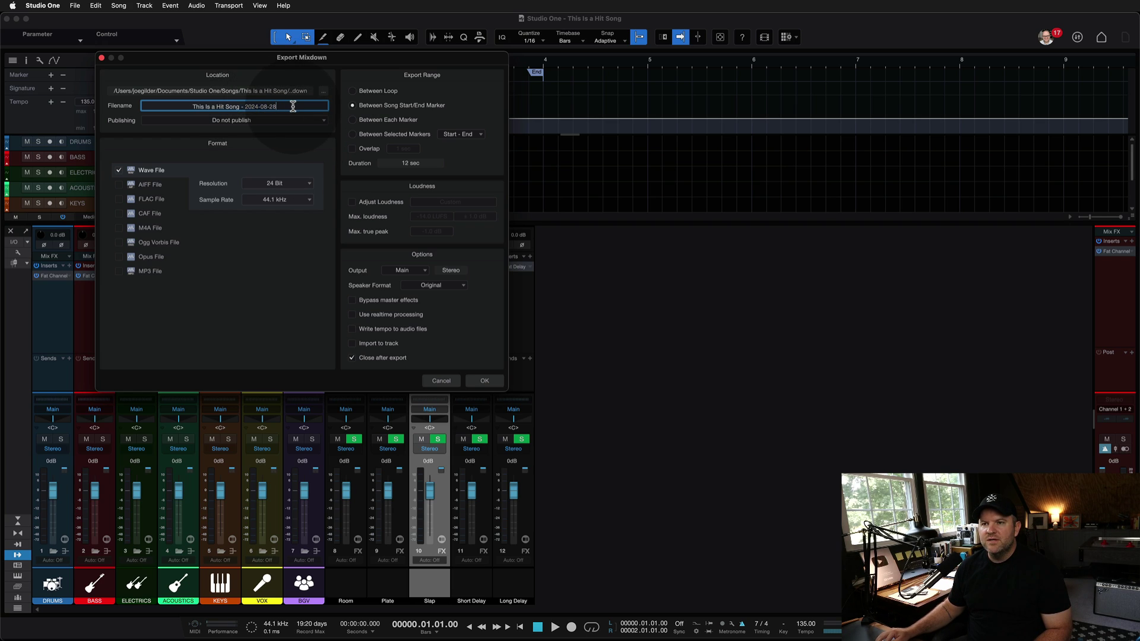
key("Right")
key("BackSpace")
key("BackSpace")
key("BackSpace")
key("BackSpace")
type("9-07")
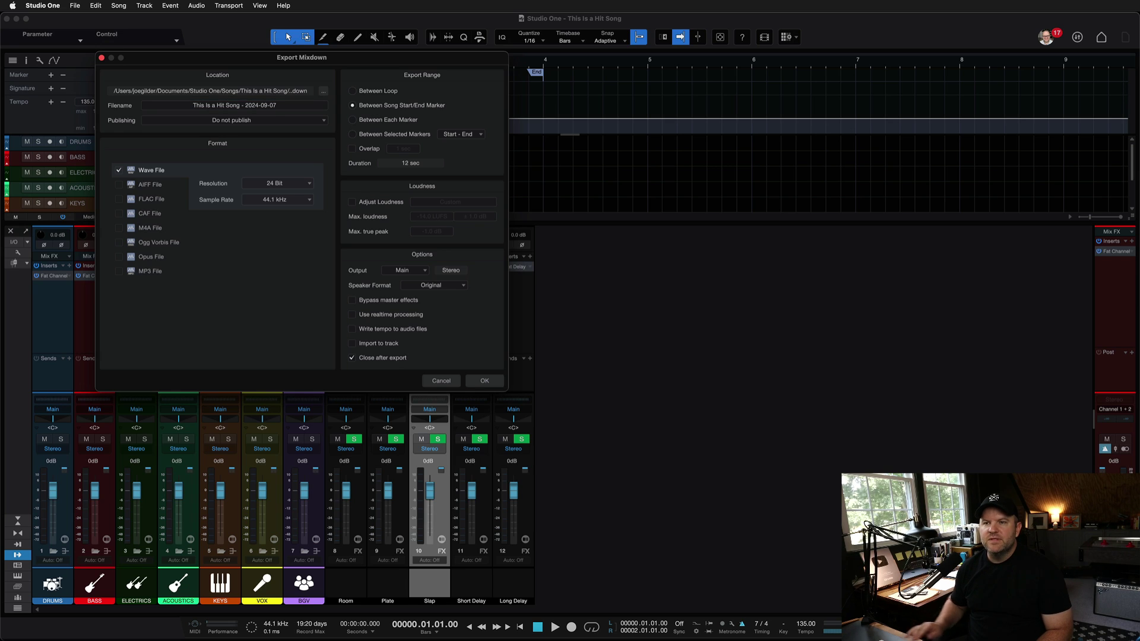
Step: Export the 2024-09-07 mixdown and select it alongside the 2024-08-28 WAV in Finder
left_click(484, 382)
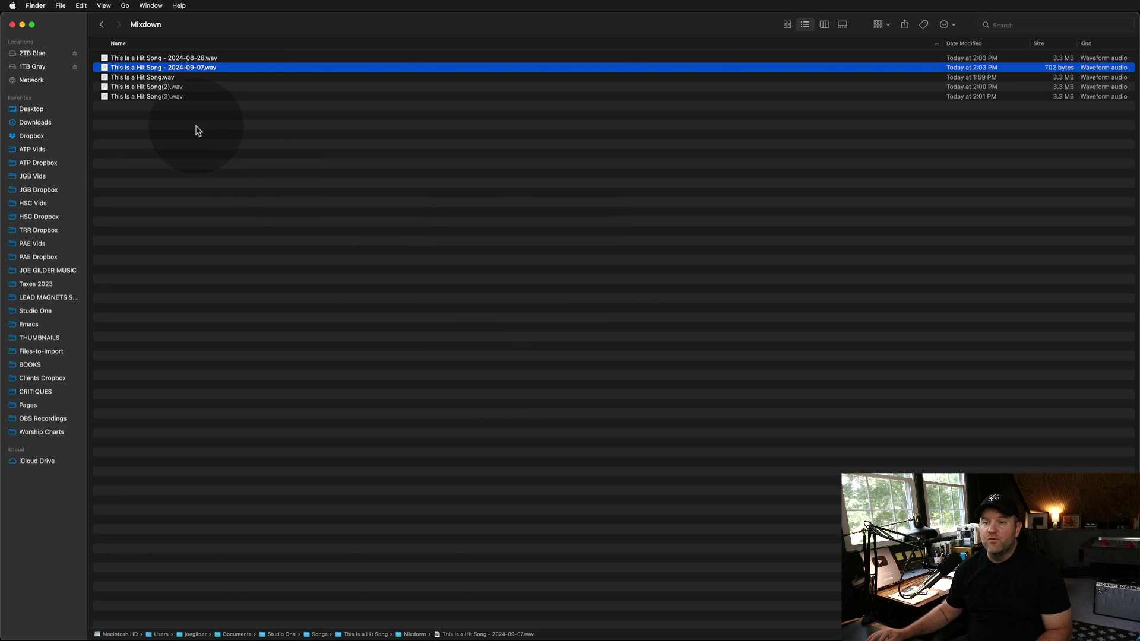
key("Up")
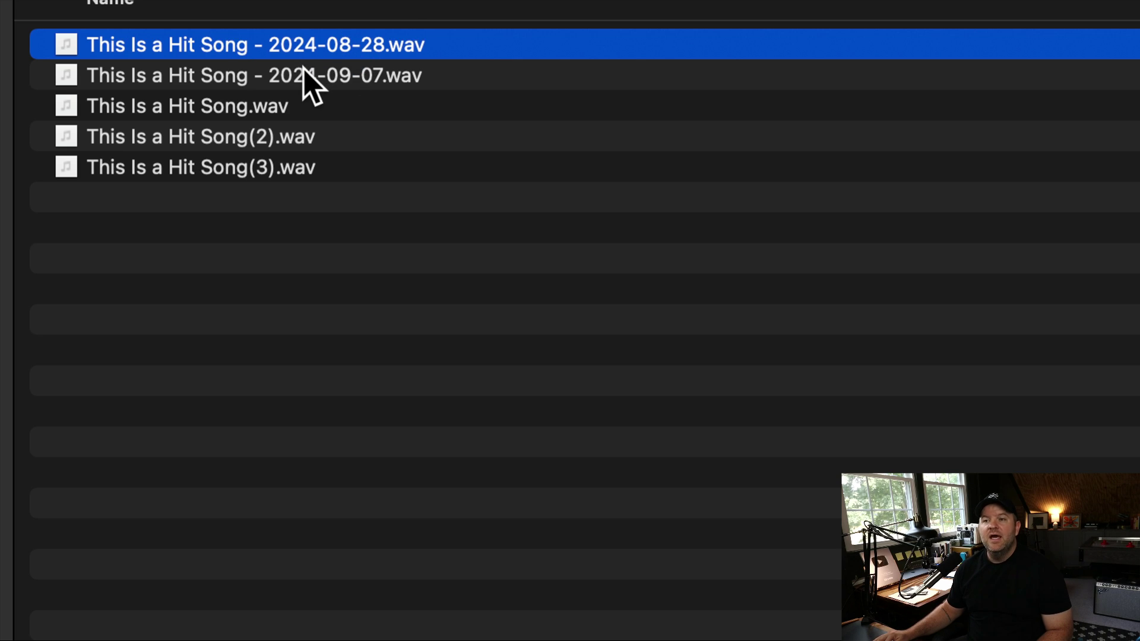
left_click(302, 70)
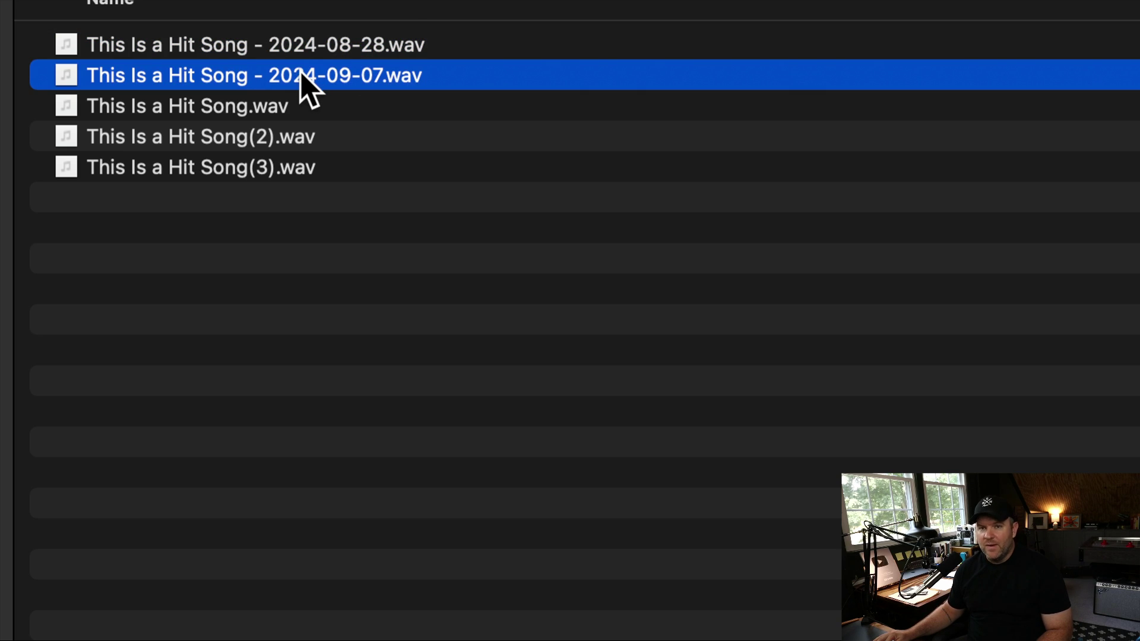
left_click(301, 55)
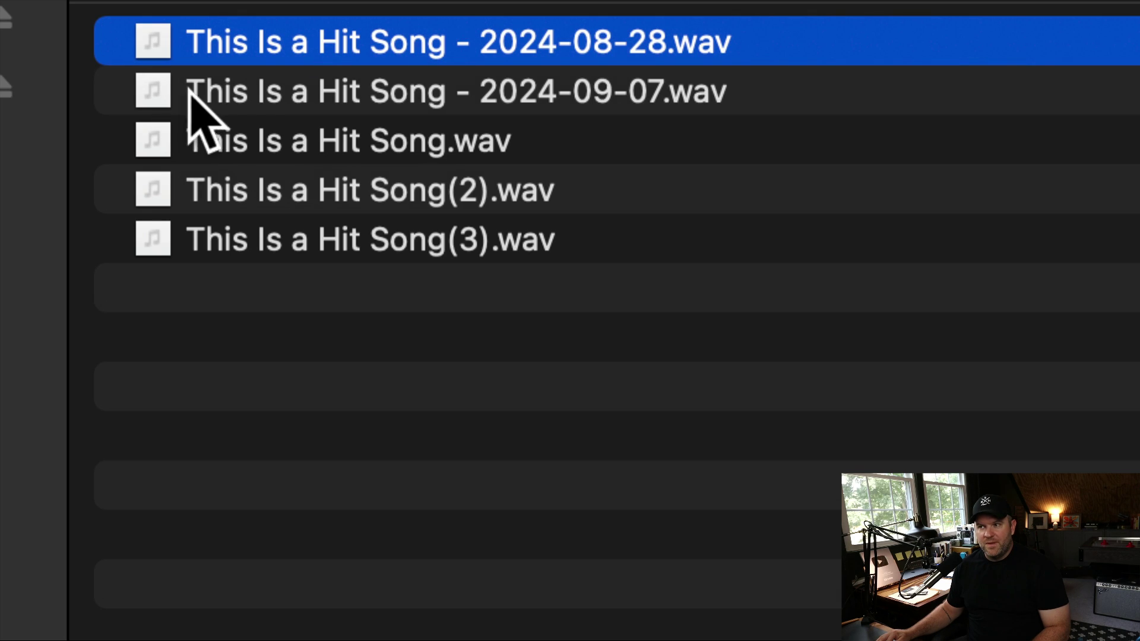
Step: Step between the two date-stamped WAVs, then switch back to Studio One
left_click(172, 78)
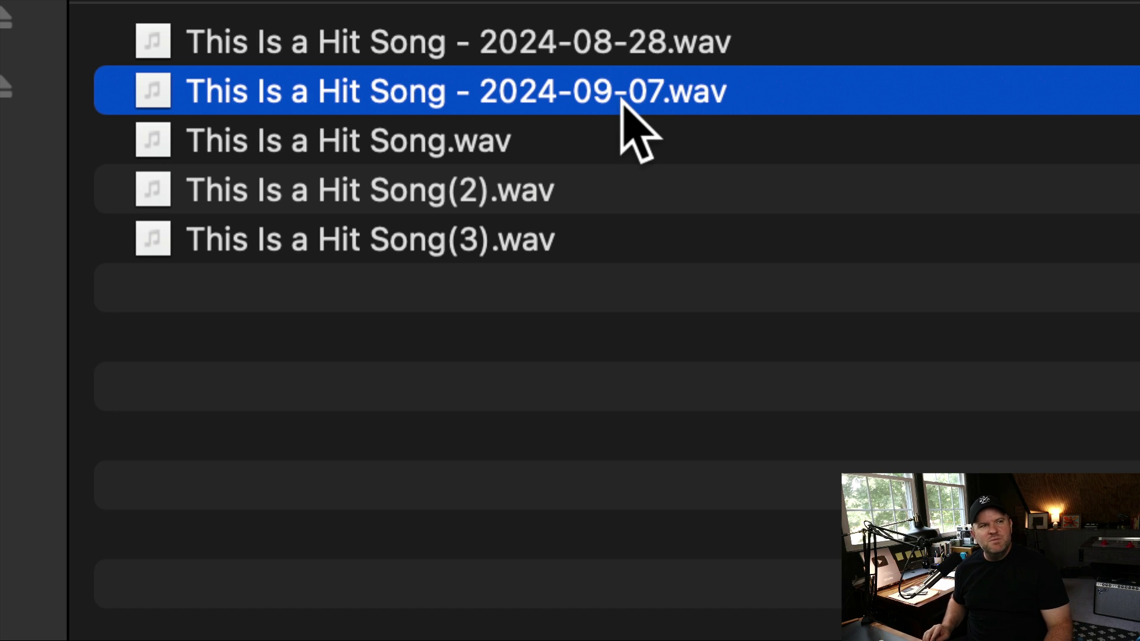
key("Up")
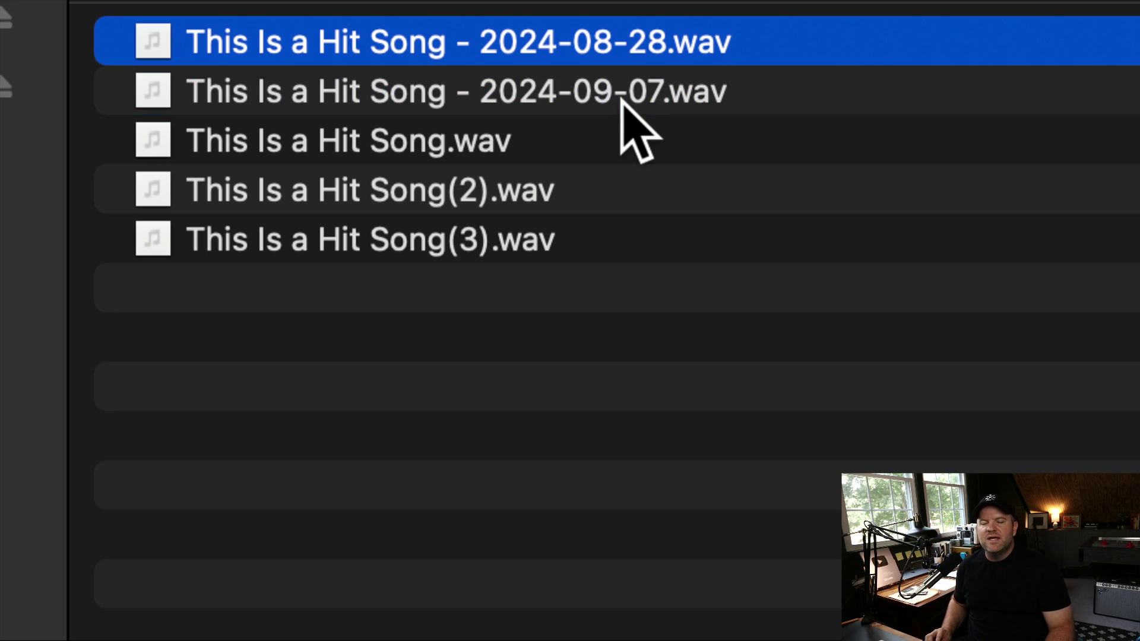
key("Down")
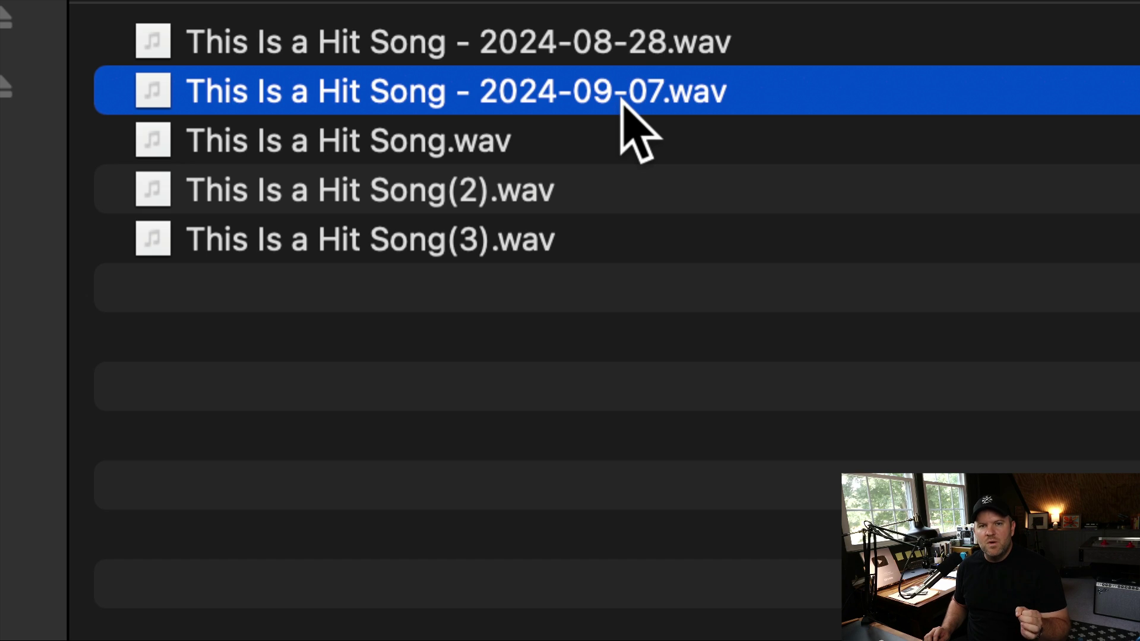
key("Up")
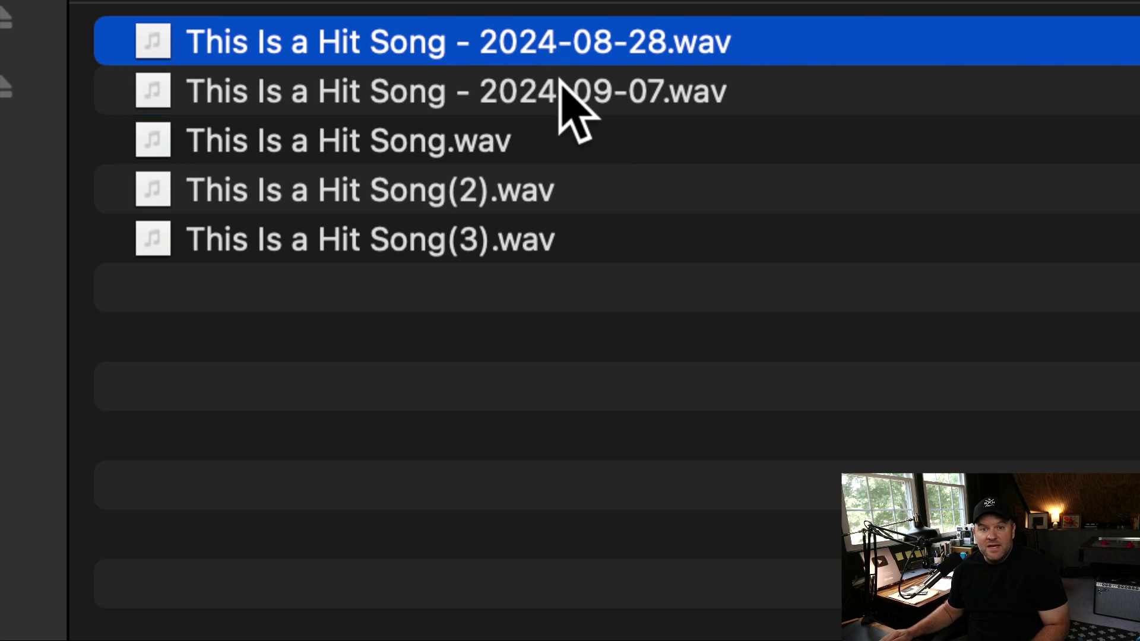
key("super+Tab")
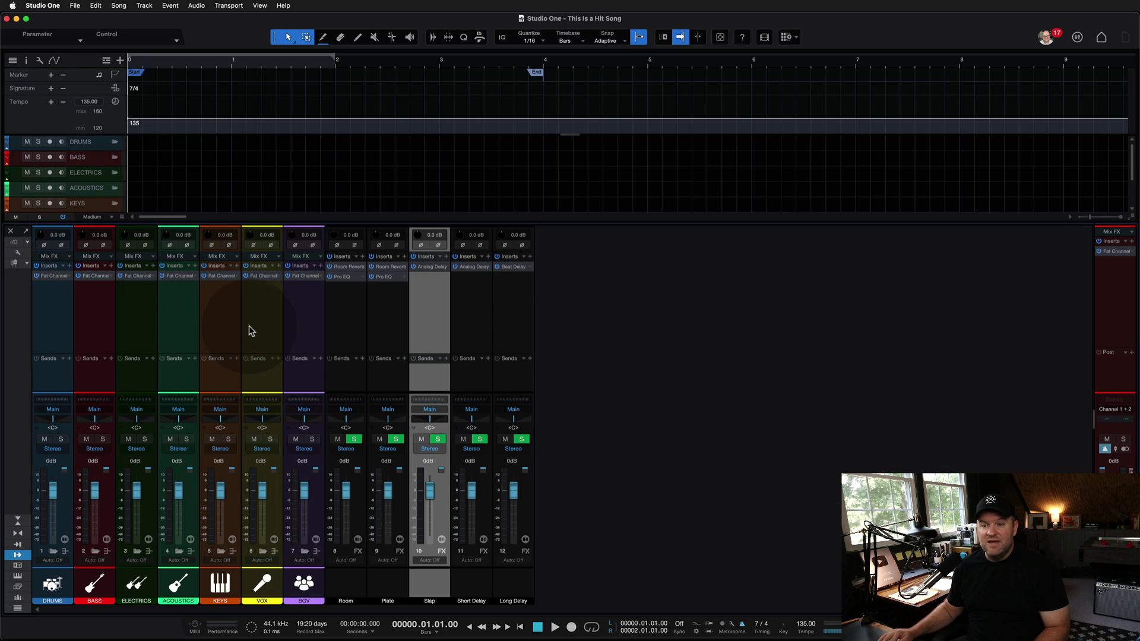
left_click(181, 336)
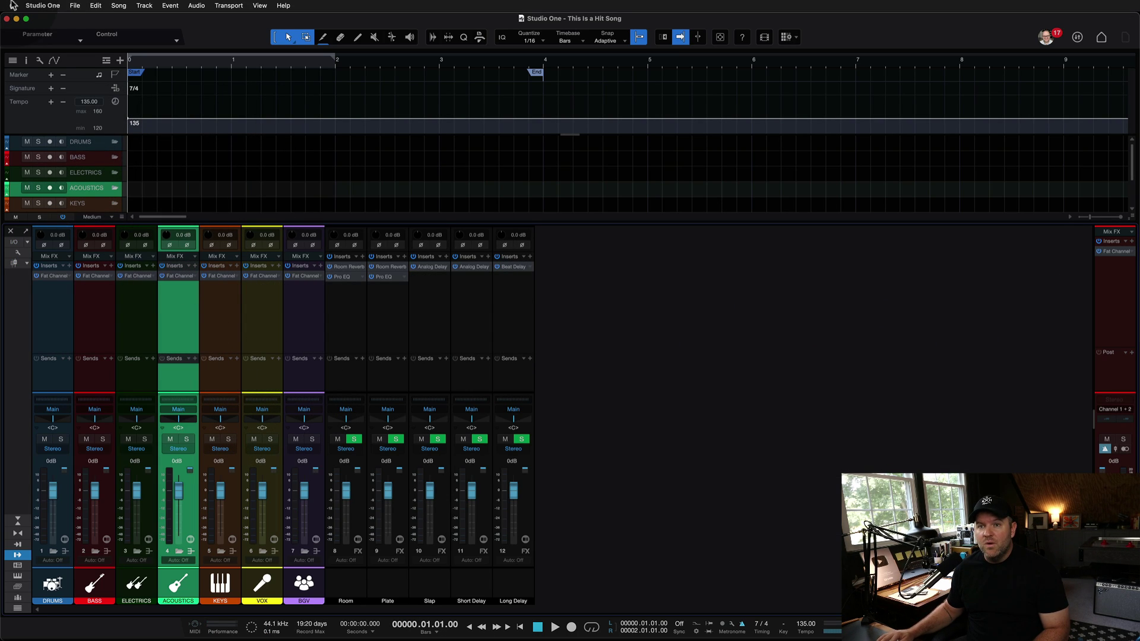
left_click(75, 5)
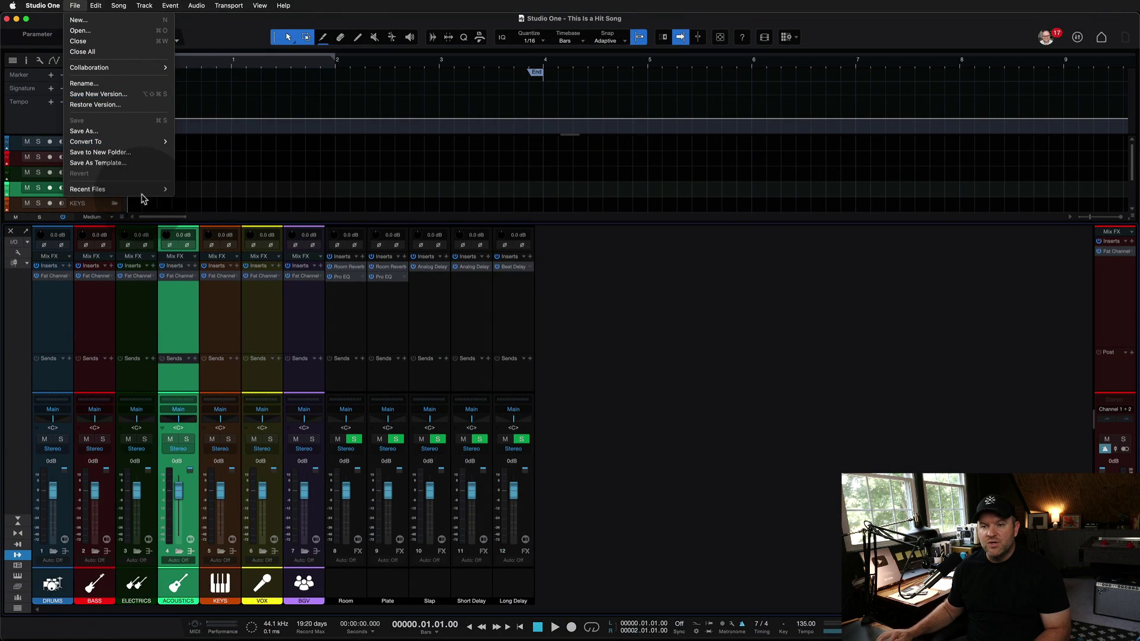
left_click(251, 351)
key("super+Tab")
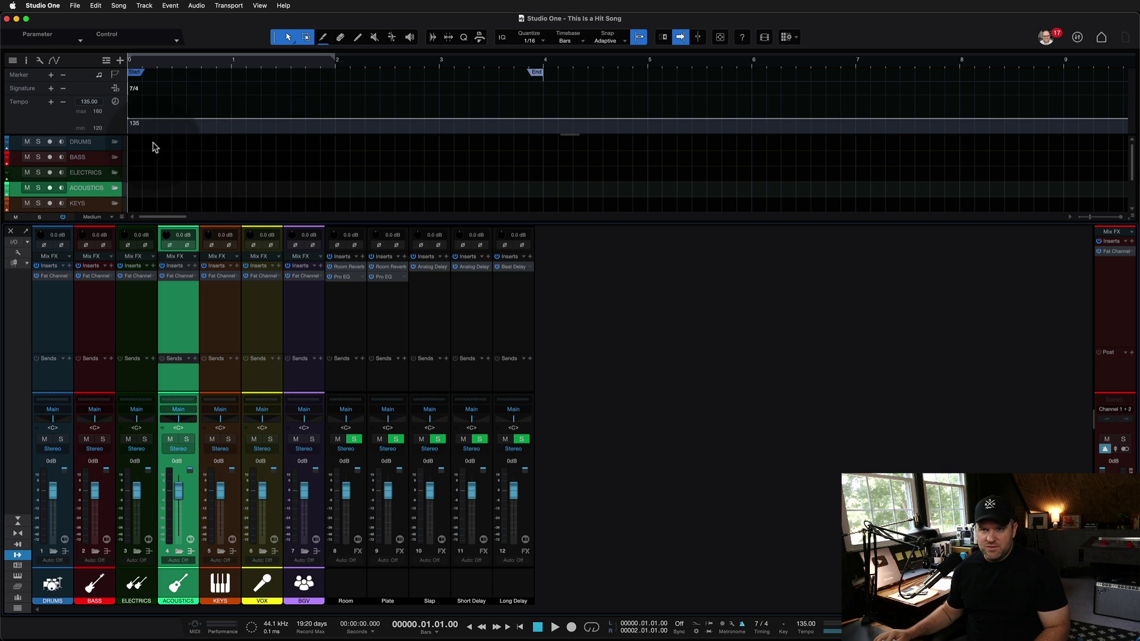
left_click(75, 5)
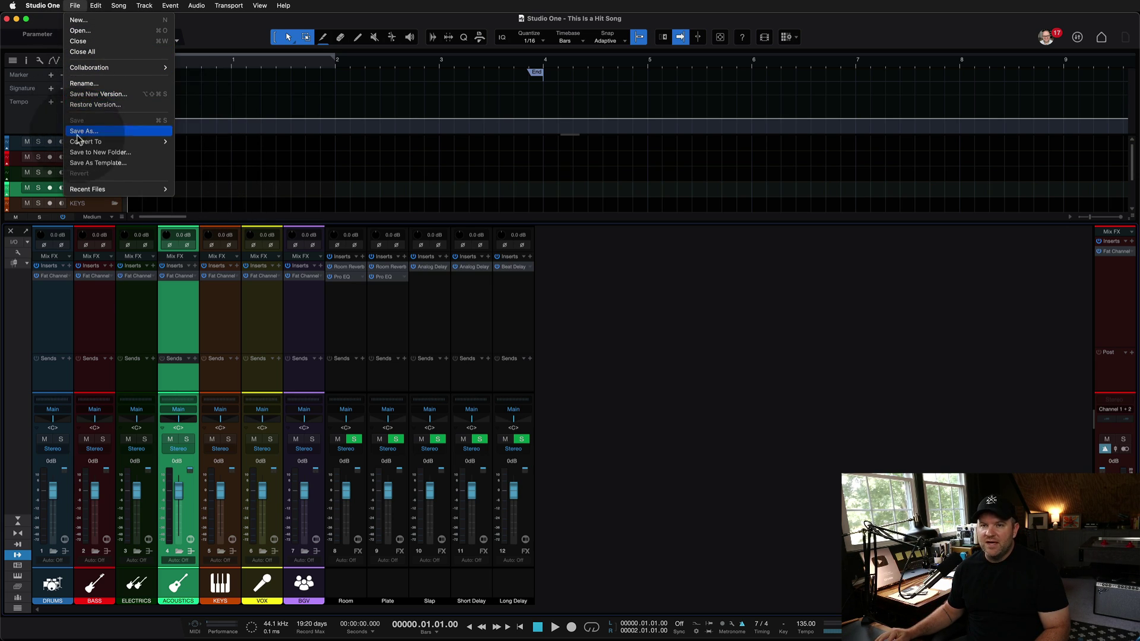
key("Escape")
Step: Switch from Studio One back to Finder's Mixdown folder window
key("super+Tab")
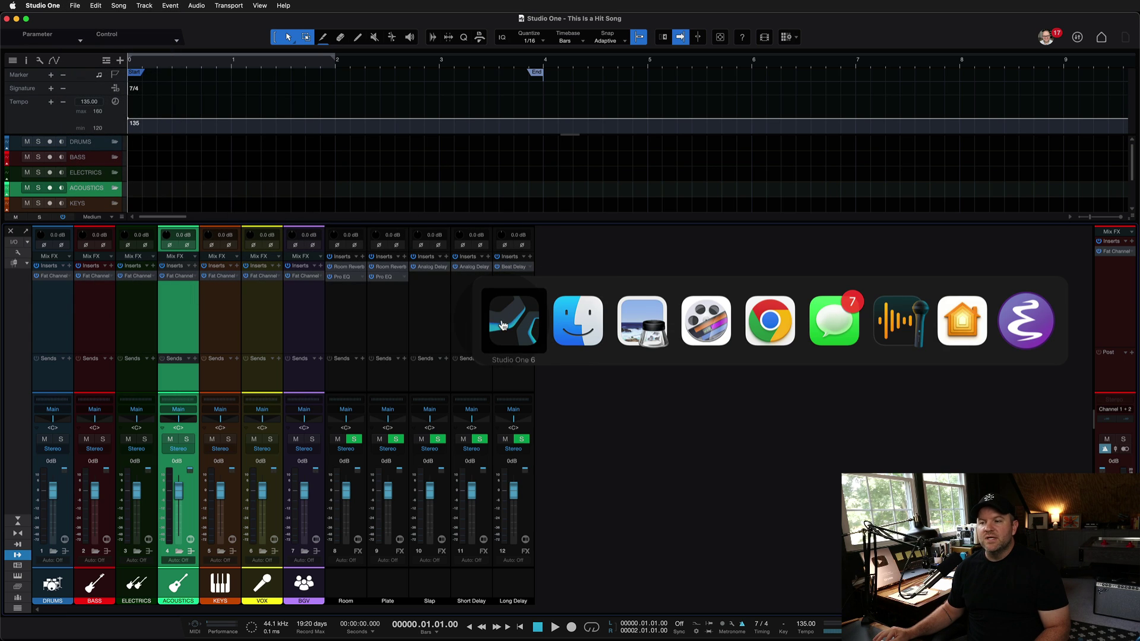
left_click(577, 320)
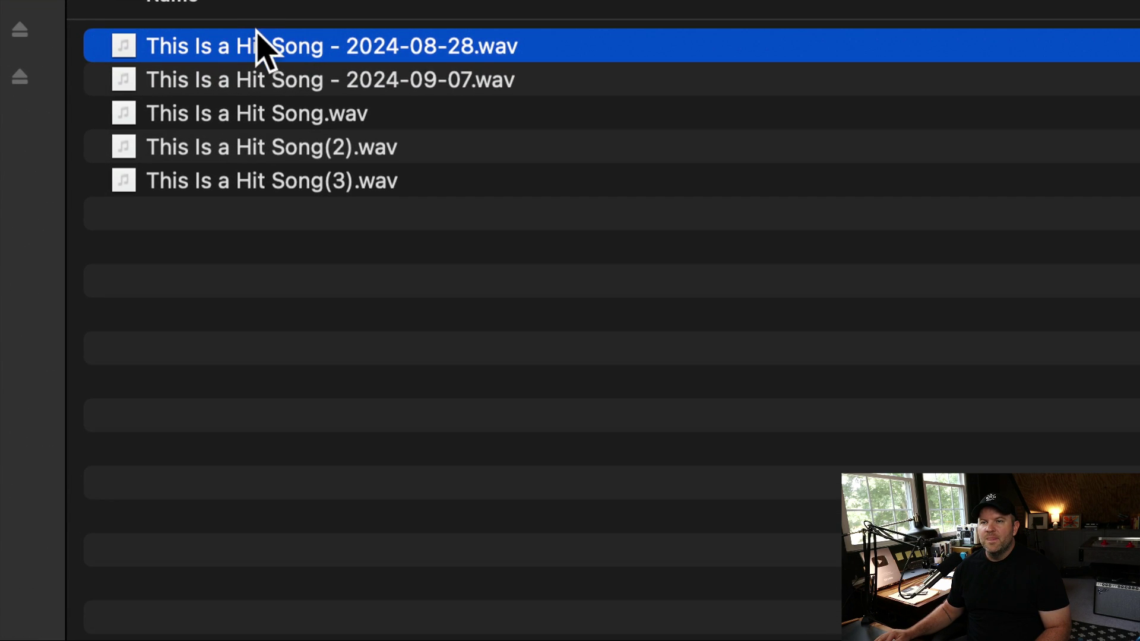